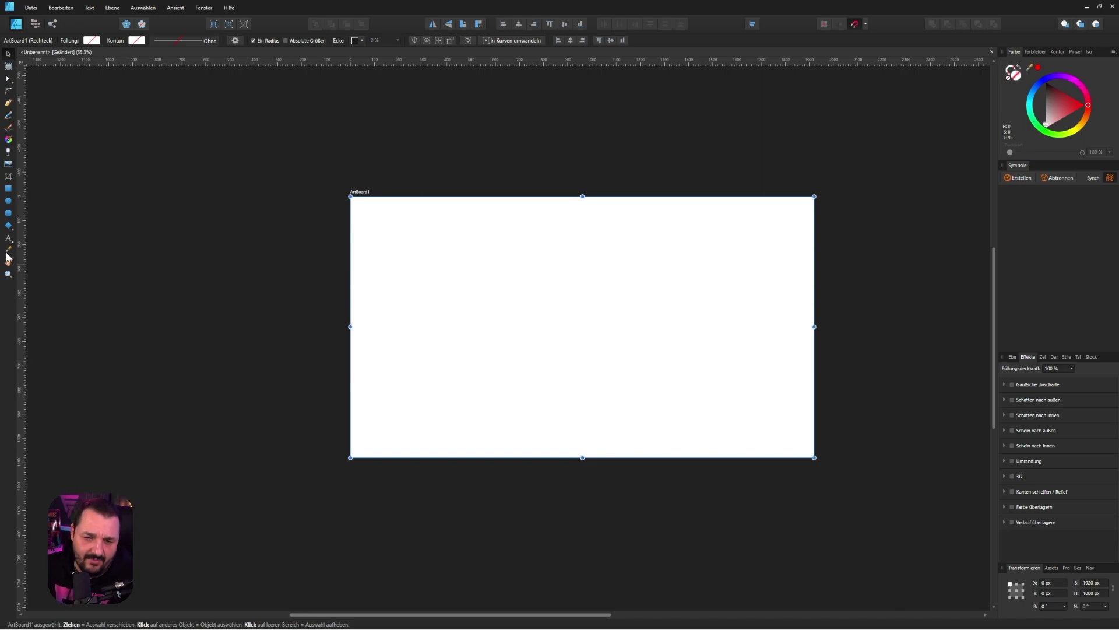
Step: Draw a black circle about 101 px wide and centre it horizontally and vertically on the artboard
click(9, 213)
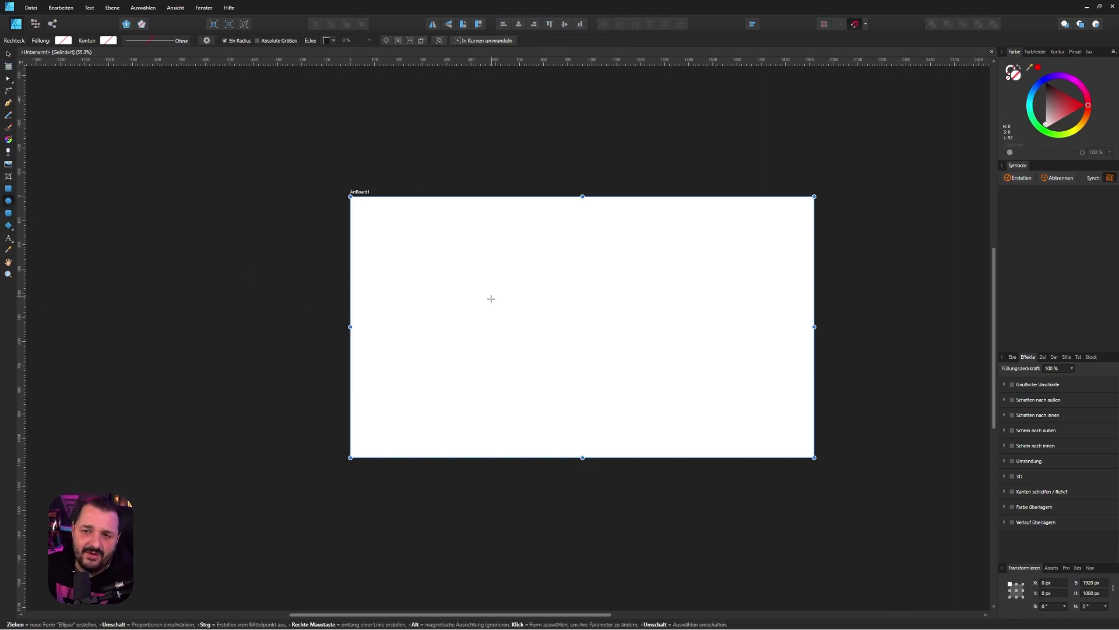
scroll(609, 309, up, 3)
key(m)
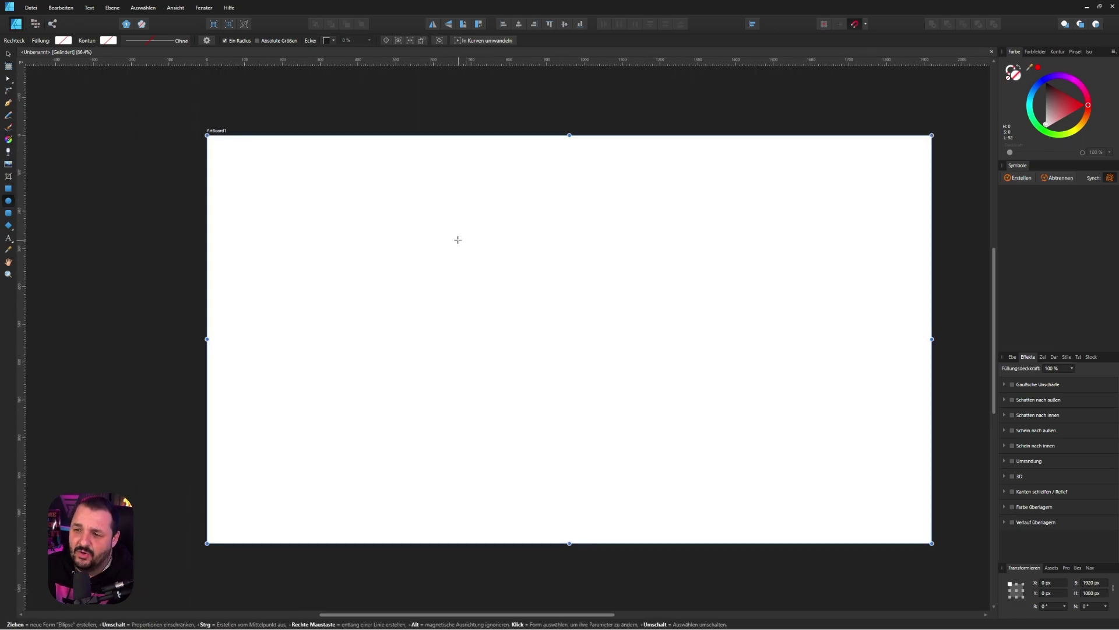
mouse_move(458, 239)
mouse_down()
mouse_move(498, 280)
mouse_move(464, 273)
mouse_up()
click(1046, 82)
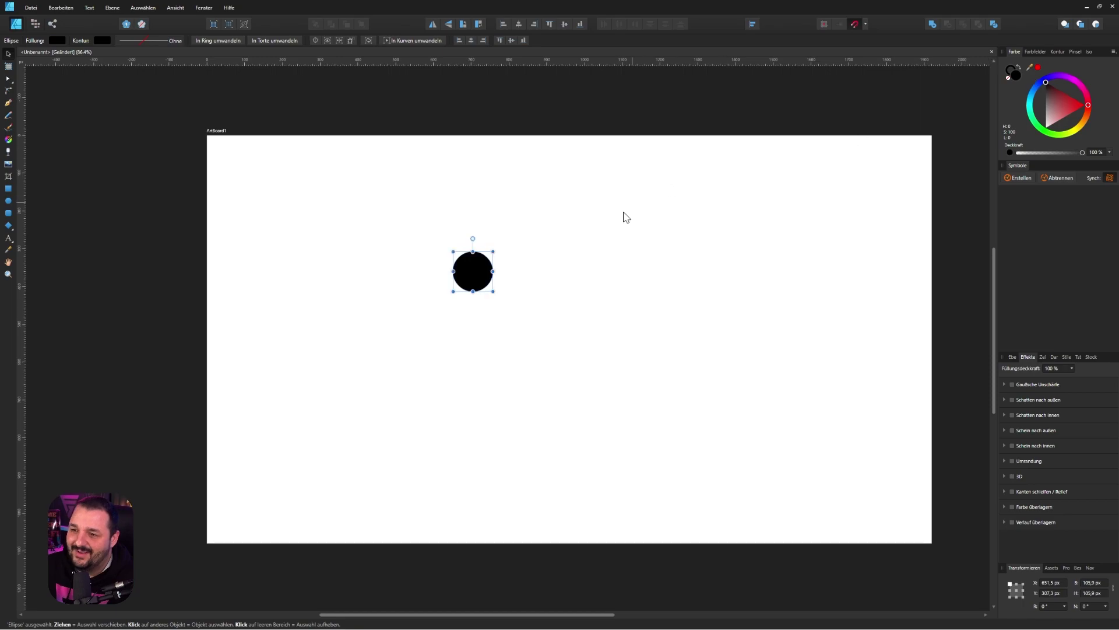
key(ctrl+alt+shift+c)
key(ctrl+alt+shift+m)
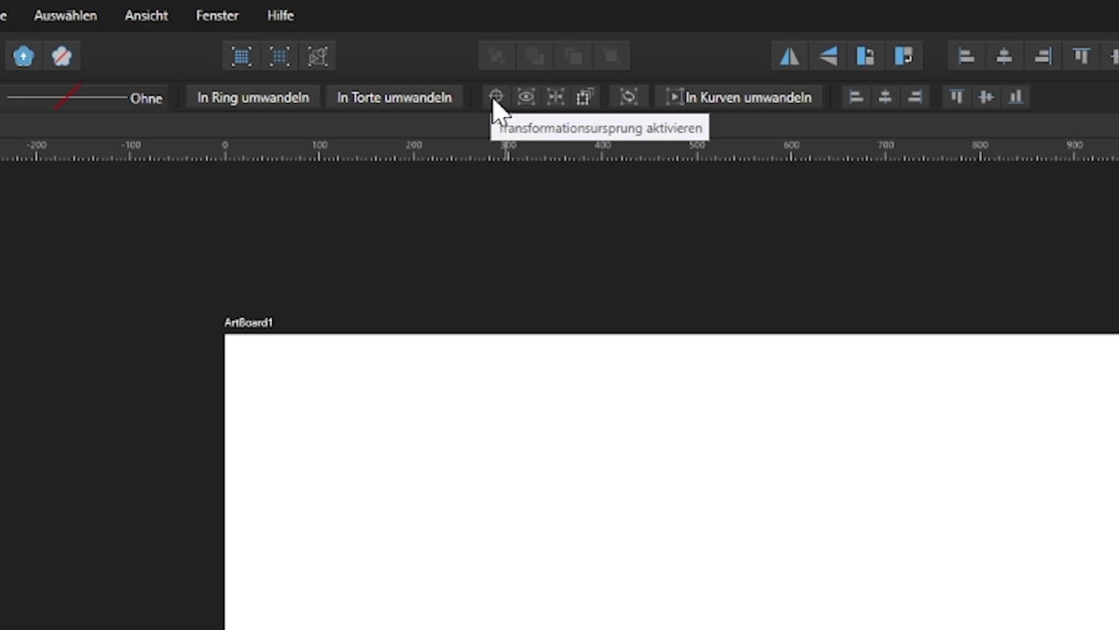
Step: Enable the movable transform origin, test-drag it left, then deselect the centred circle
click(495, 98)
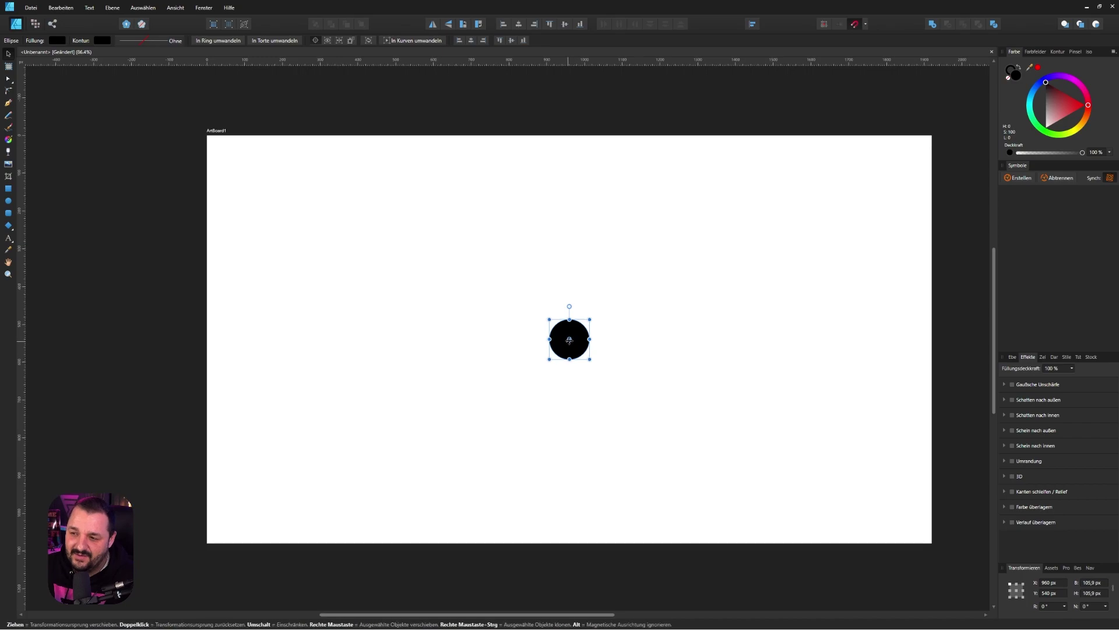
scroll(572, 347, up, 3)
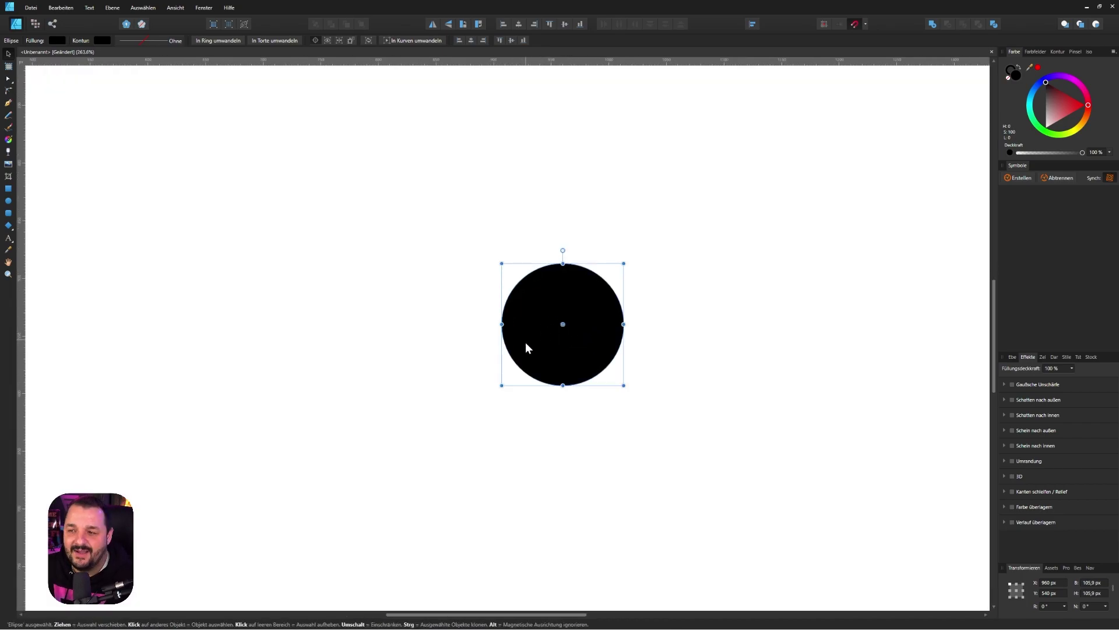
drag(562, 323, 553, 324)
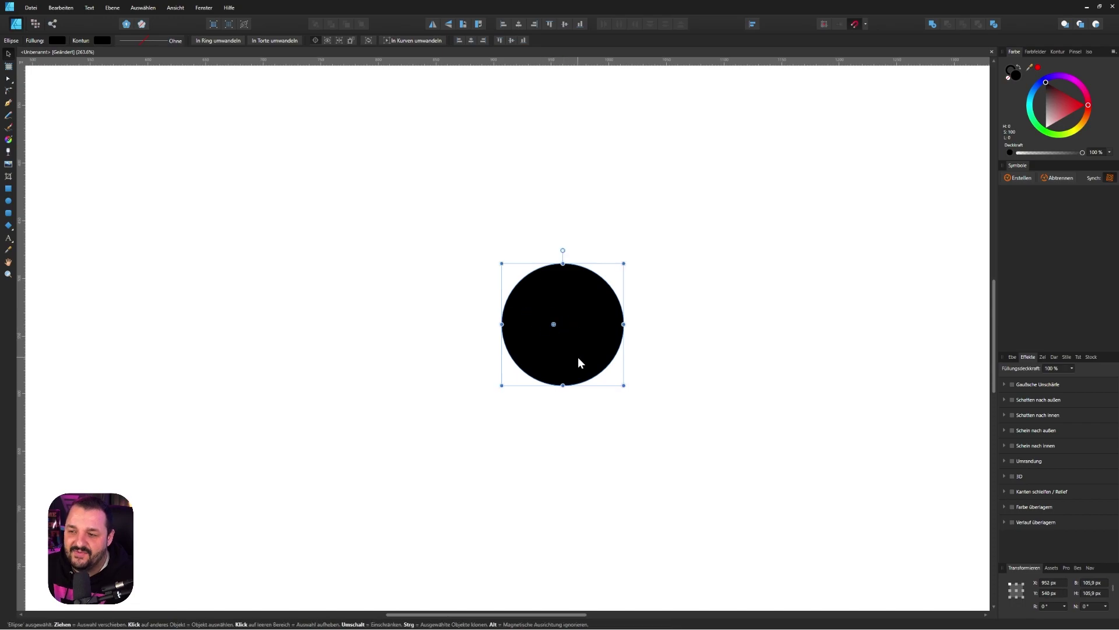
click(477, 360)
scroll(510, 395, down, 2)
scroll(549, 352, down, 1)
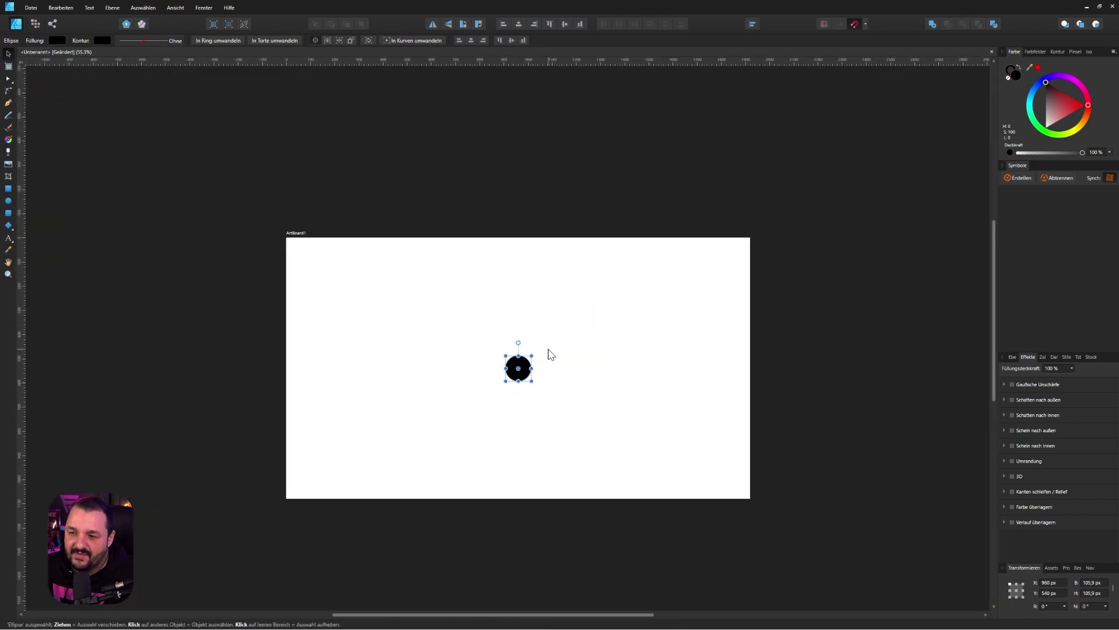
scroll(520, 387, up, 1)
scroll(529, 374, up, 1)
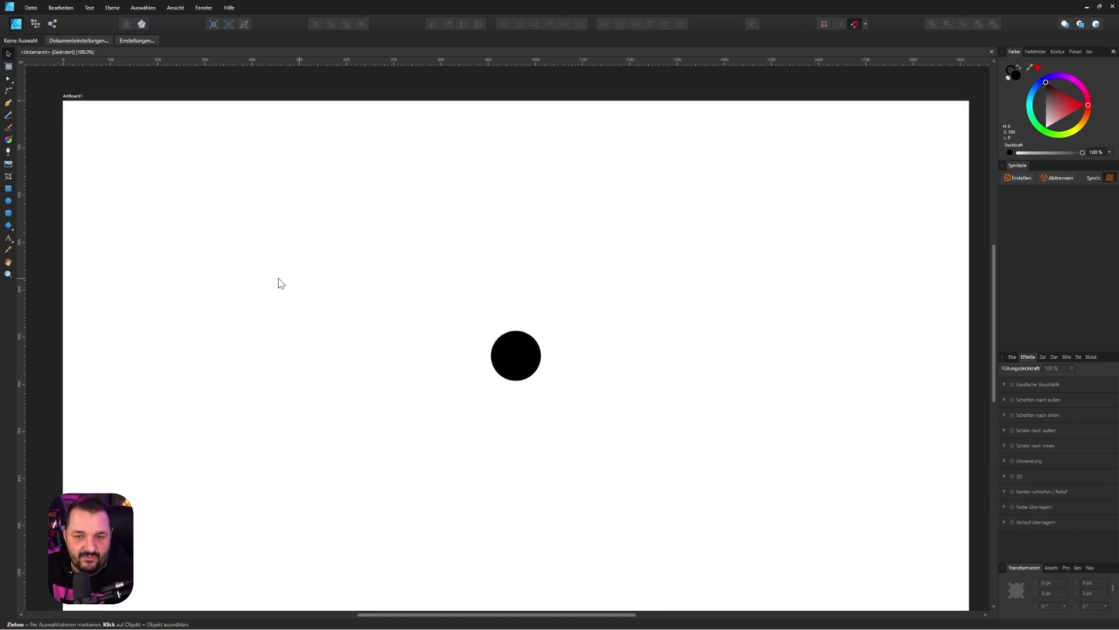
Step: Draw a 72.2 px black circle above-left and snap its transform origin to X 960, Y 540
click(8, 201)
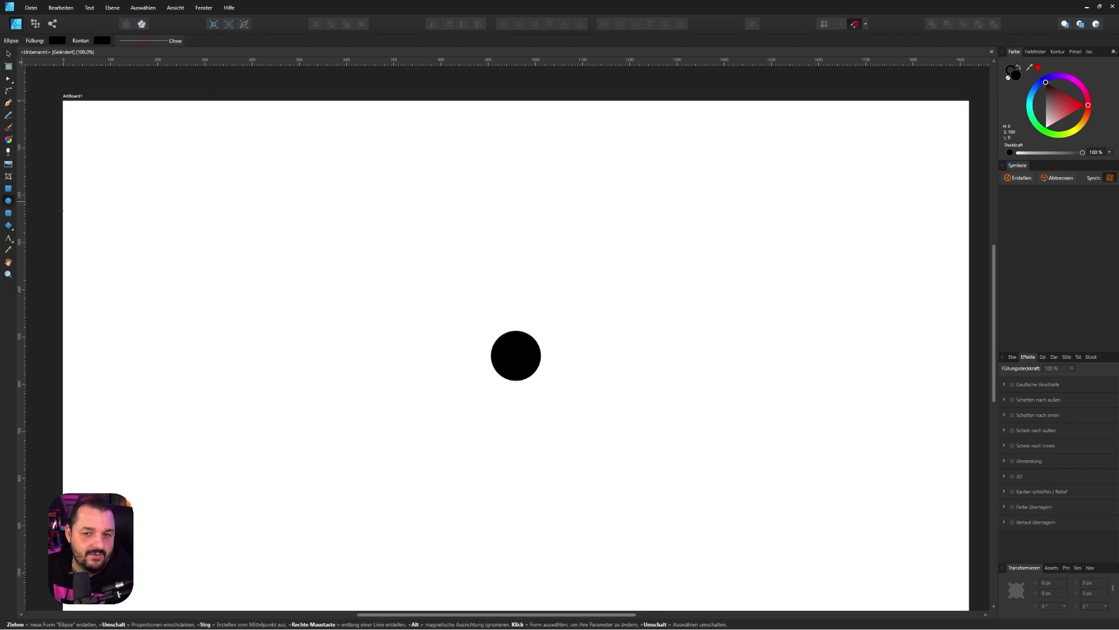
mouse_move(457, 290)
mouse_down()
mouse_move(465, 311)
mouse_move(486, 317)
mouse_move(428, 230)
mouse_up()
key(v)
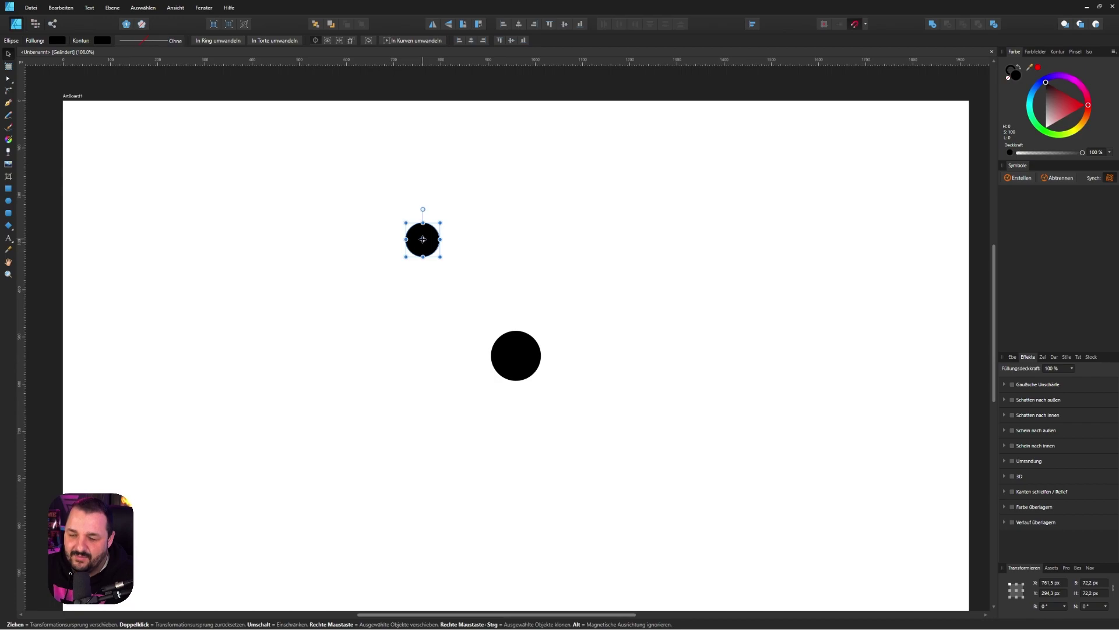
drag(422, 239, 424, 244)
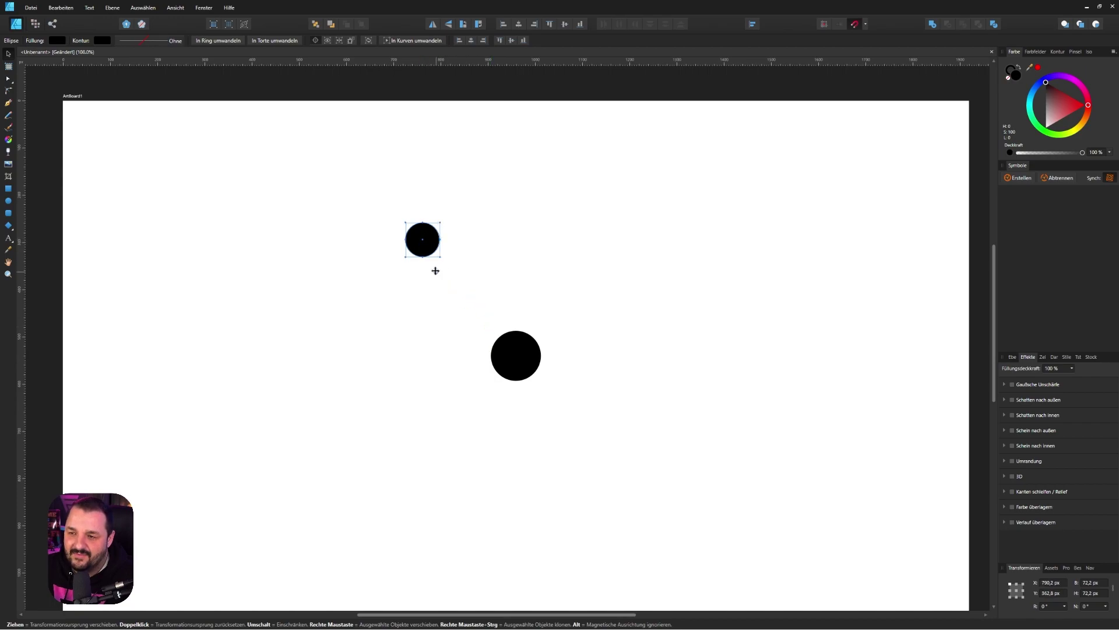
drag(422, 239, 517, 356)
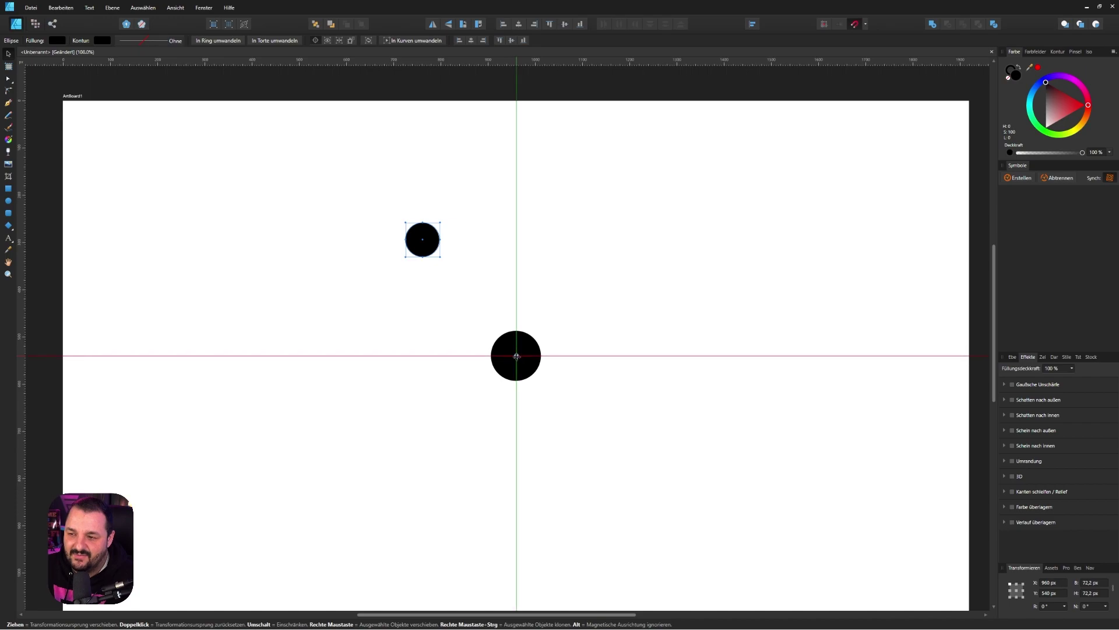
drag(517, 356, 517, 355)
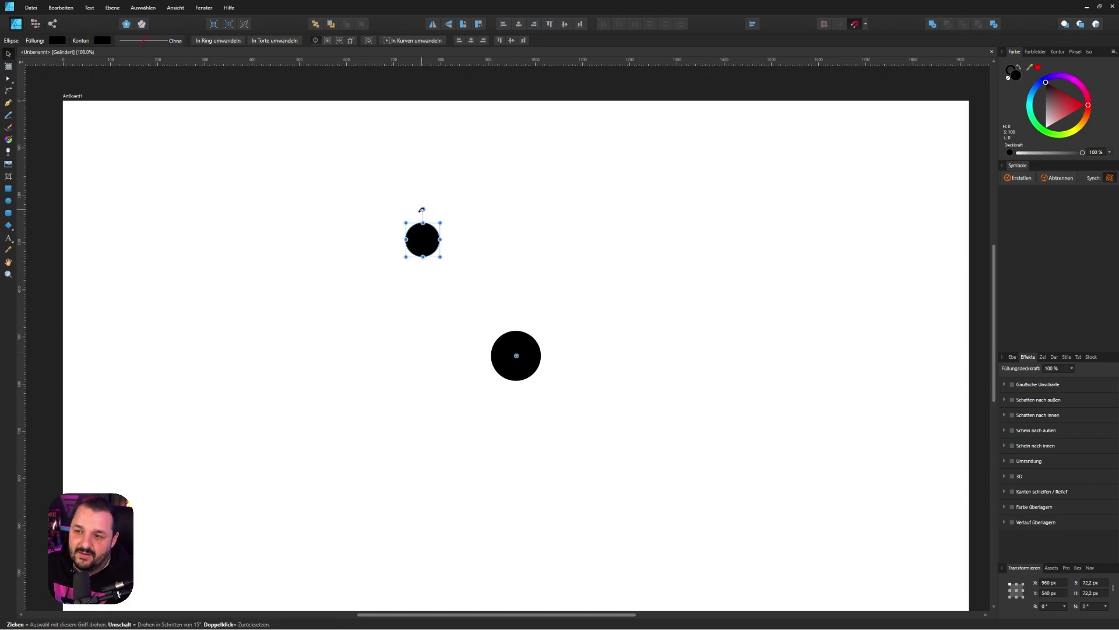
Step: Rotate the small circle about 20° around the big circle's centre
drag(422, 209, 440, 208)
mouse_move(469, 207)
mouse_down()
mouse_move(542, 219)
mouse_move(492, 226)
mouse_move(511, 229)
mouse_move(490, 239)
mouse_up()
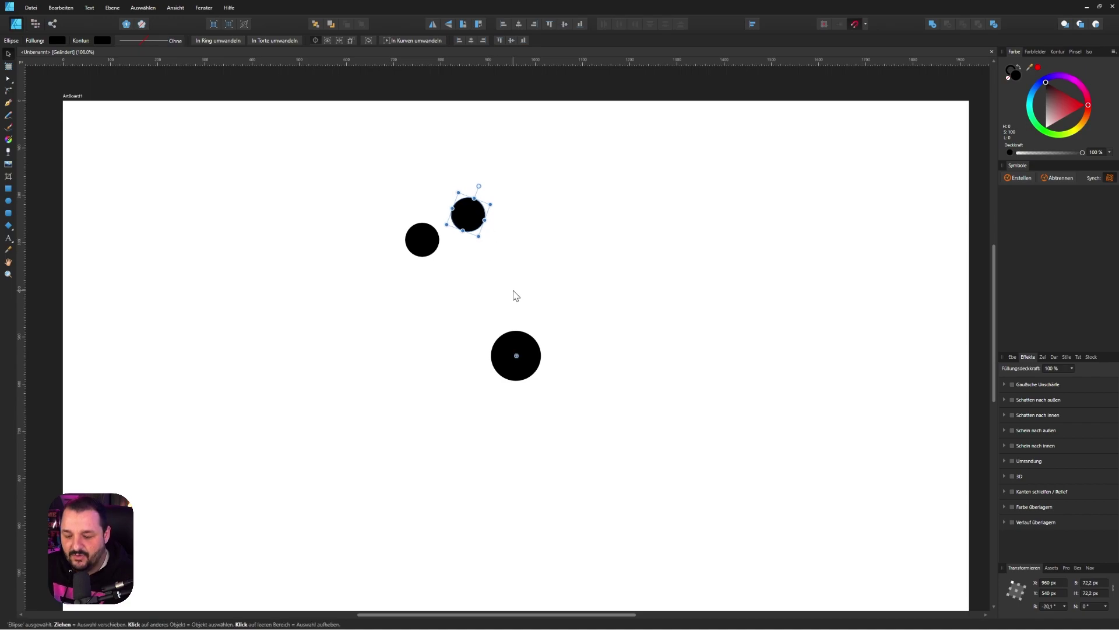
key(alt)
Step: Repeat the rotated duplicate with Ctrl+J to build a nearly closed ring of small circles
key(ctrl+j)
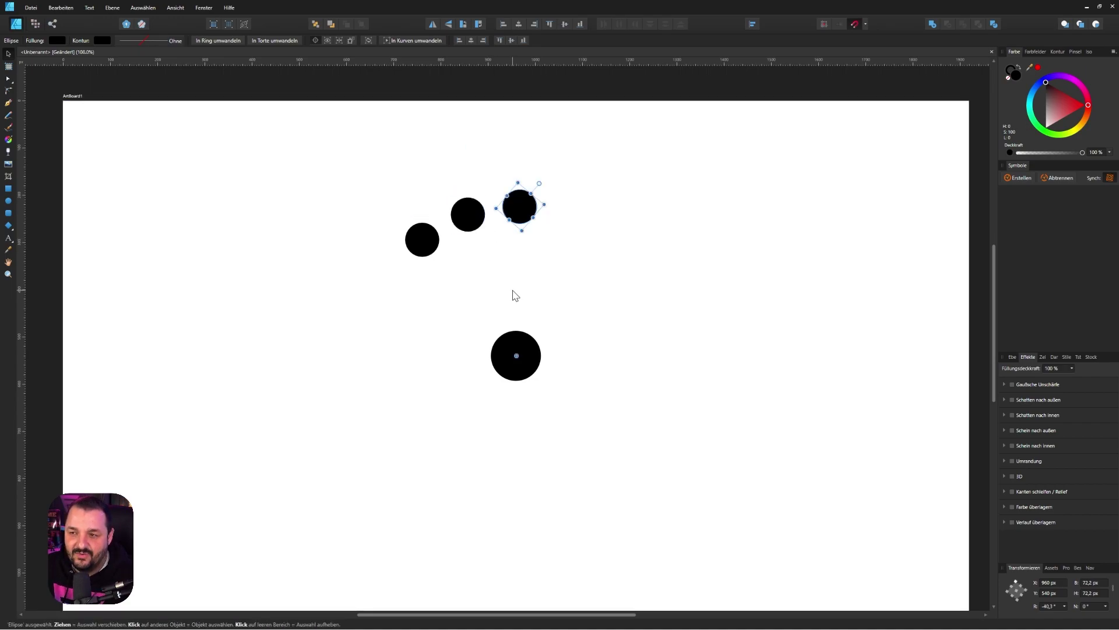
key(ctrl+j)
key(ctrl+j)
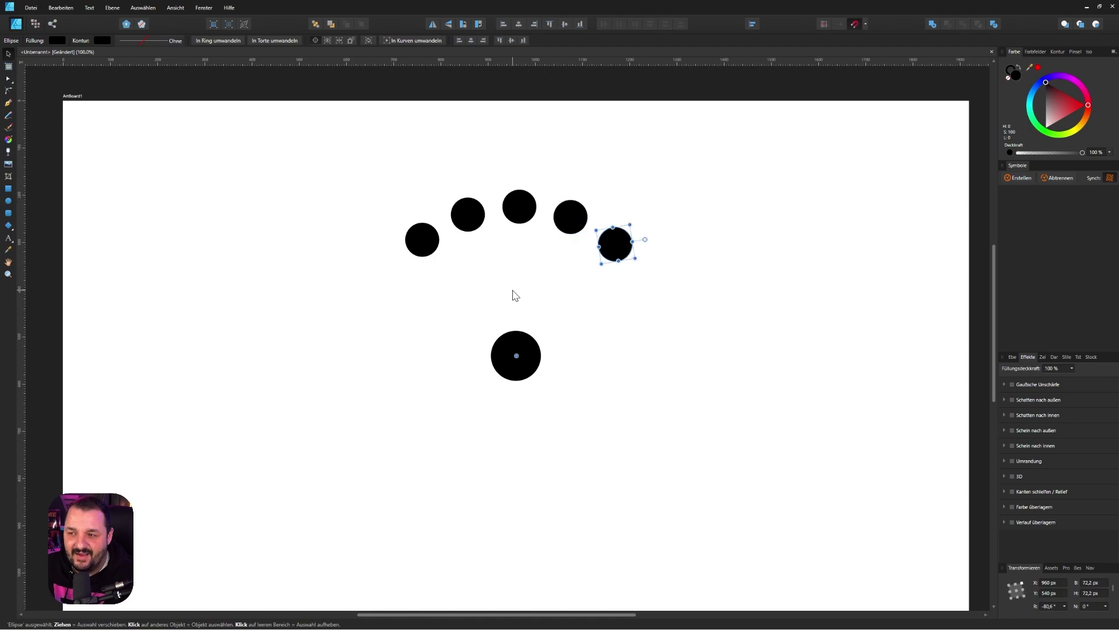
key(ctrl+j)
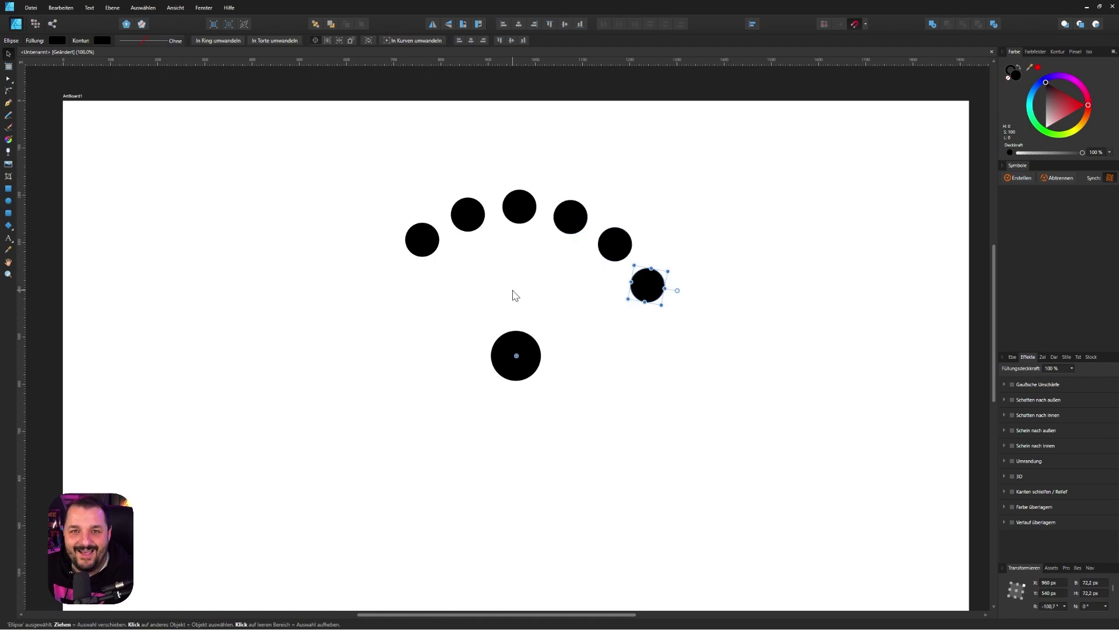
key(ctrl+j)
key(ctrl+j)
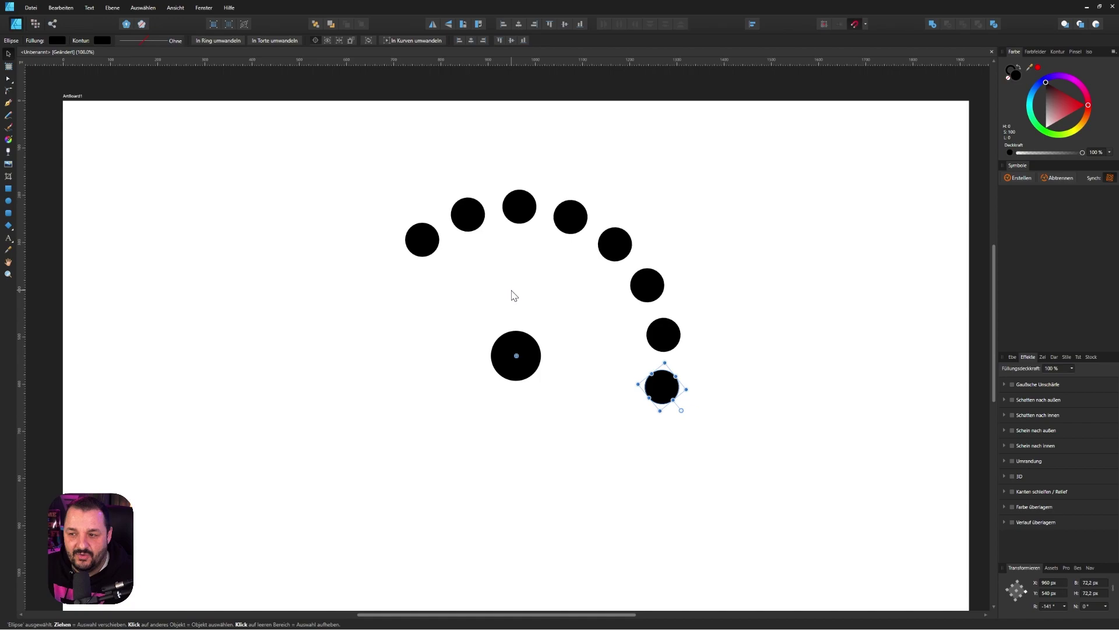
key(ctrl+j)
key(ctrl+j)
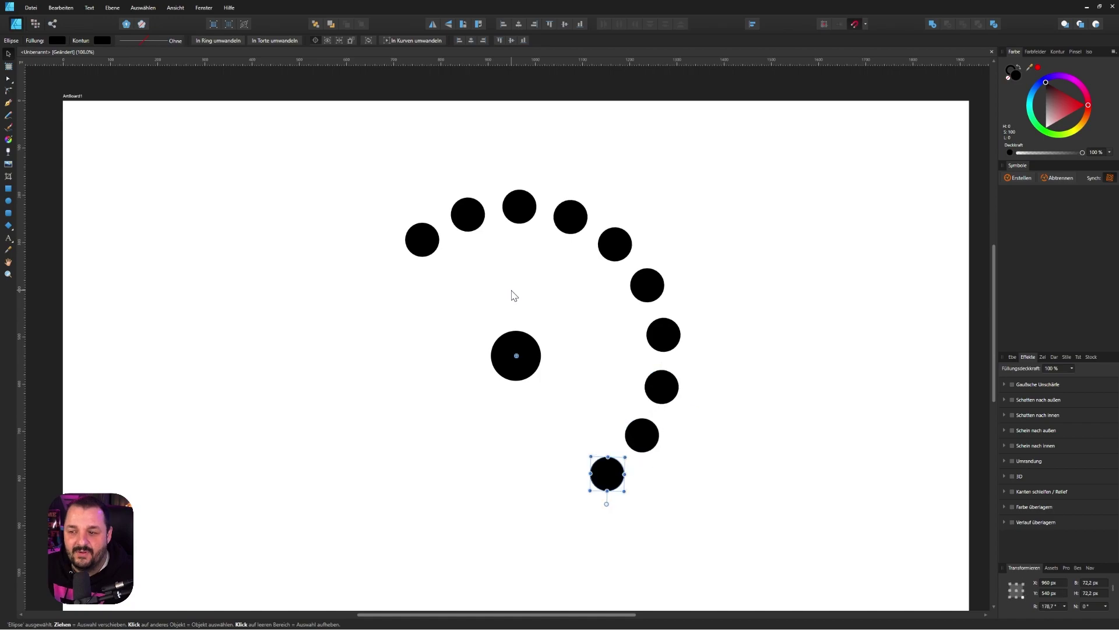
key(ctrl+j)
key(ctrl+j)
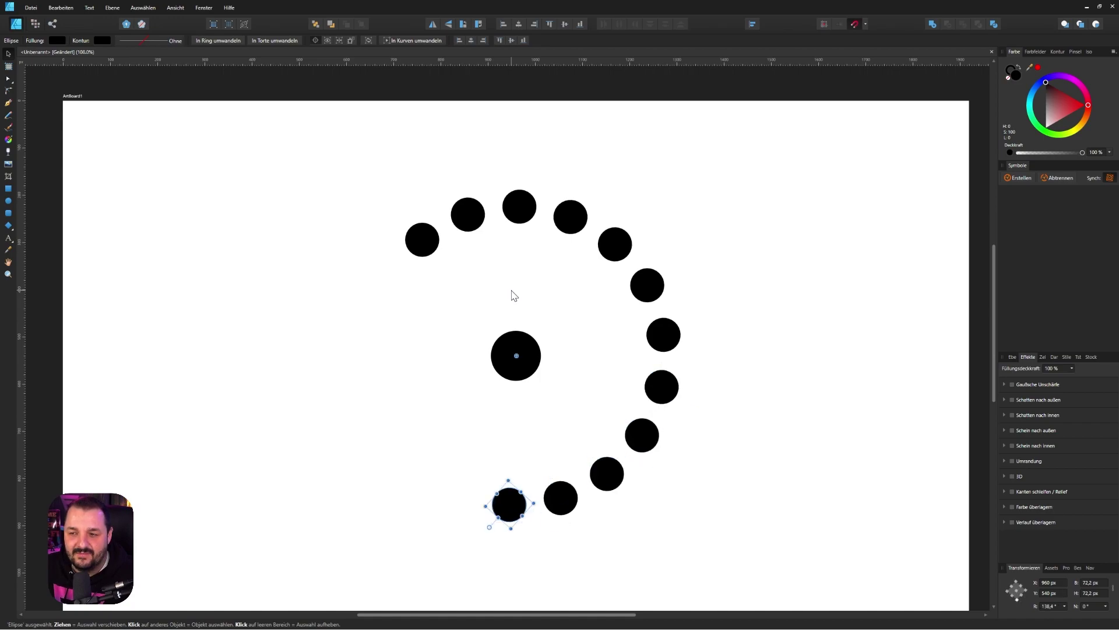
key(ctrl+j)
key(ctrl+j)
key(ctrl+j)
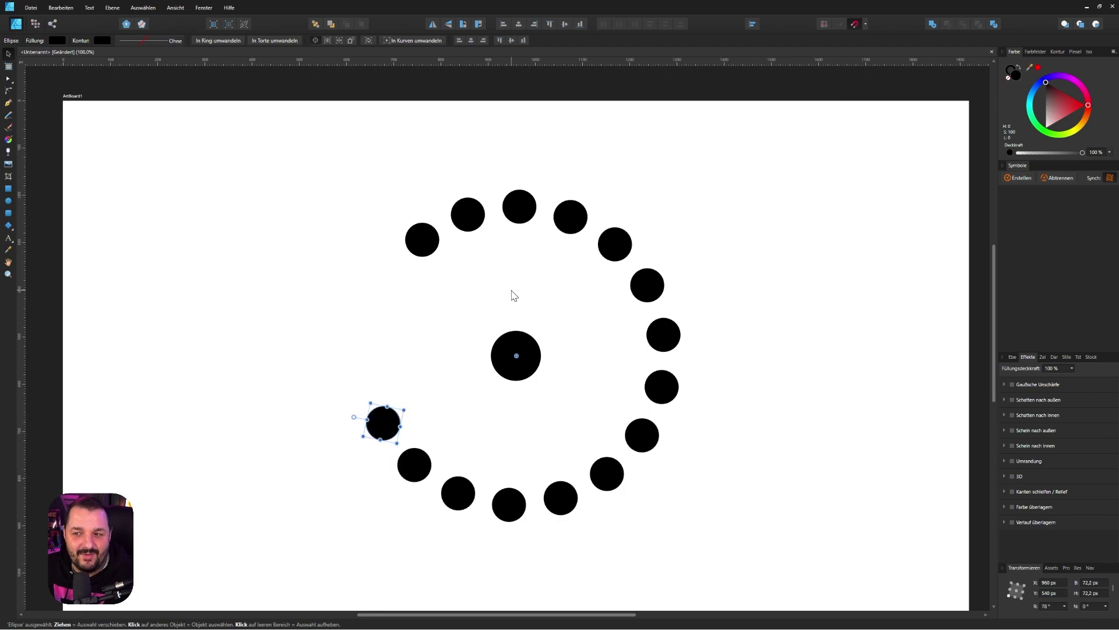
key(ctrl+j)
key(ctrl+j)
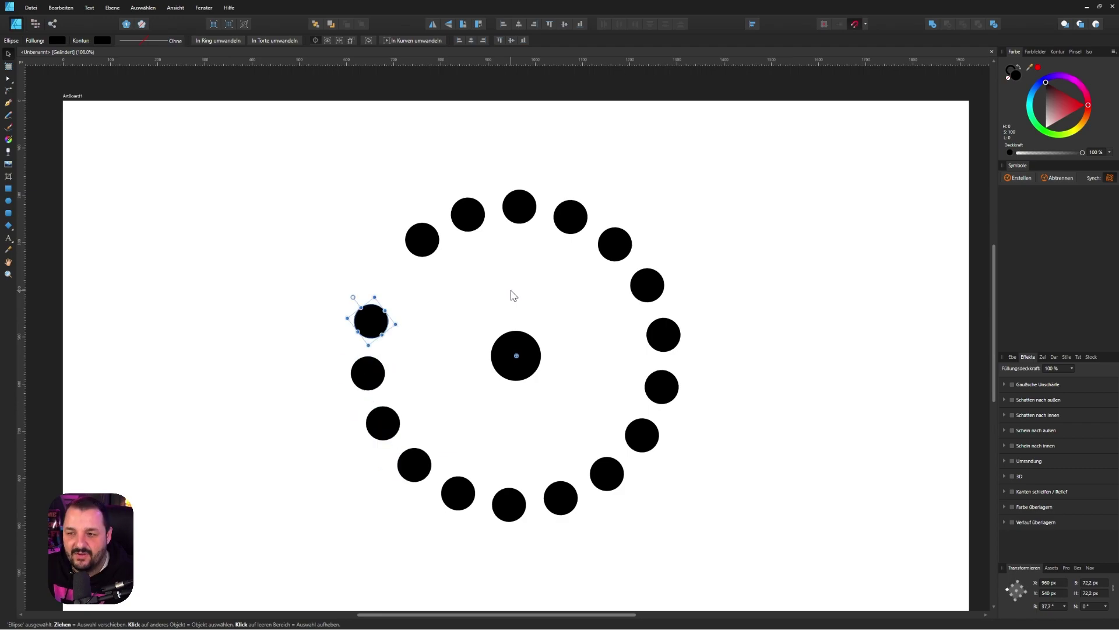
key(ctrl+j)
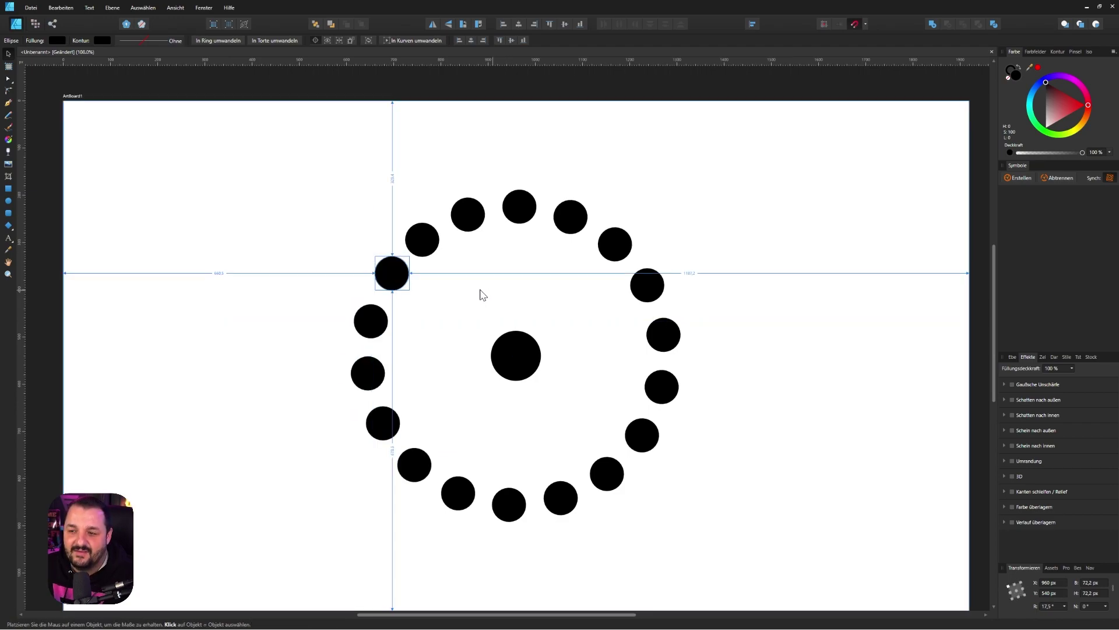
Step: Undo the duplicated ring copies, leaving one small circle above-left of the centre circle
scroll(436, 287, up, 1)
scroll(436, 287, up, 2)
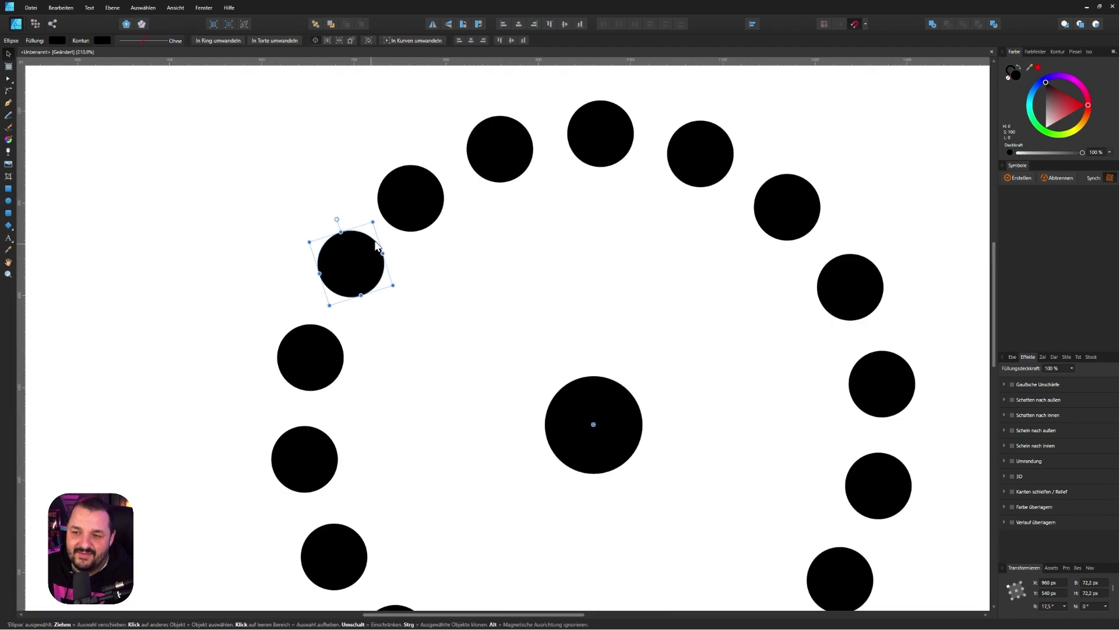
scroll(358, 297, down, 3)
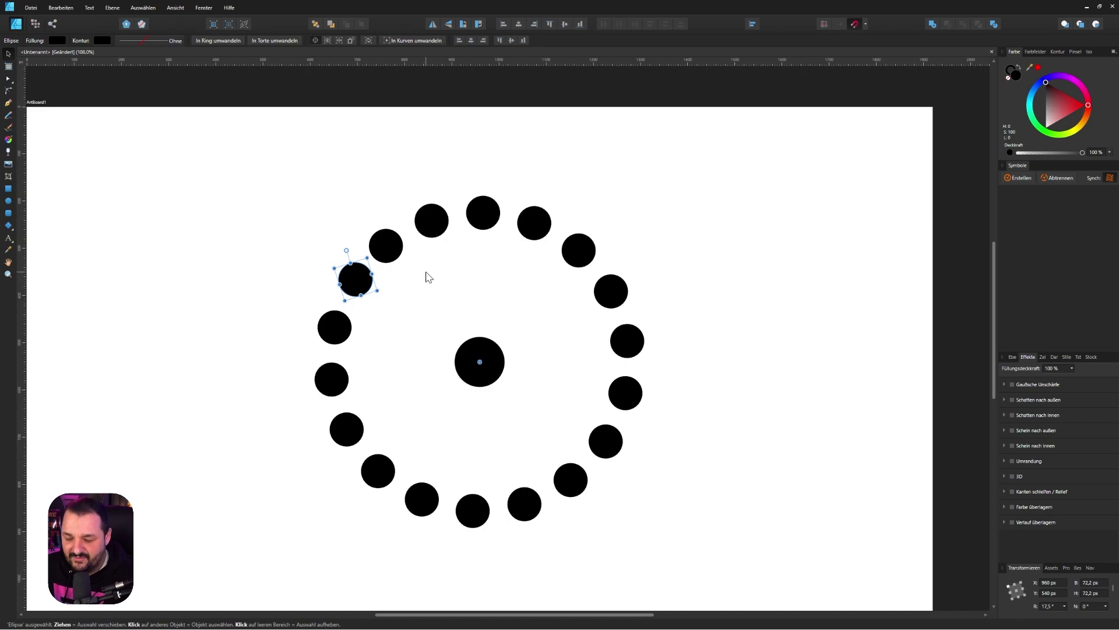
key(ctrl+z)
key(ctrl+z)
key(ctrl+z)
key(ctrl+z)
key(ctrl+z)
key(ctrl+z)
key(ctrl+z)
drag(386, 245, 452, 257)
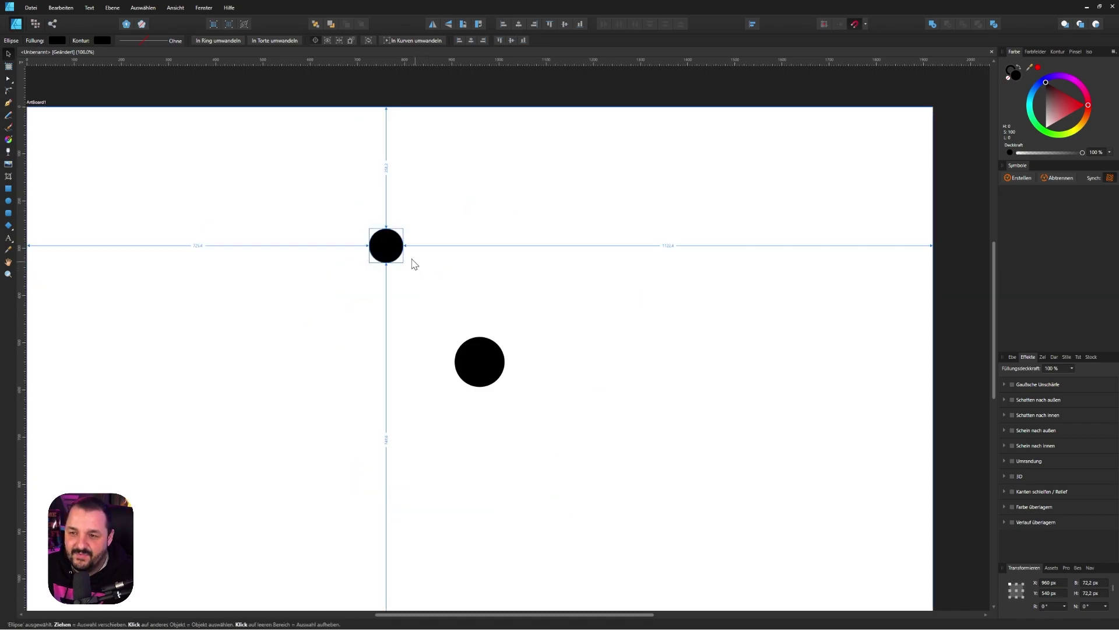
key(ctrl+z)
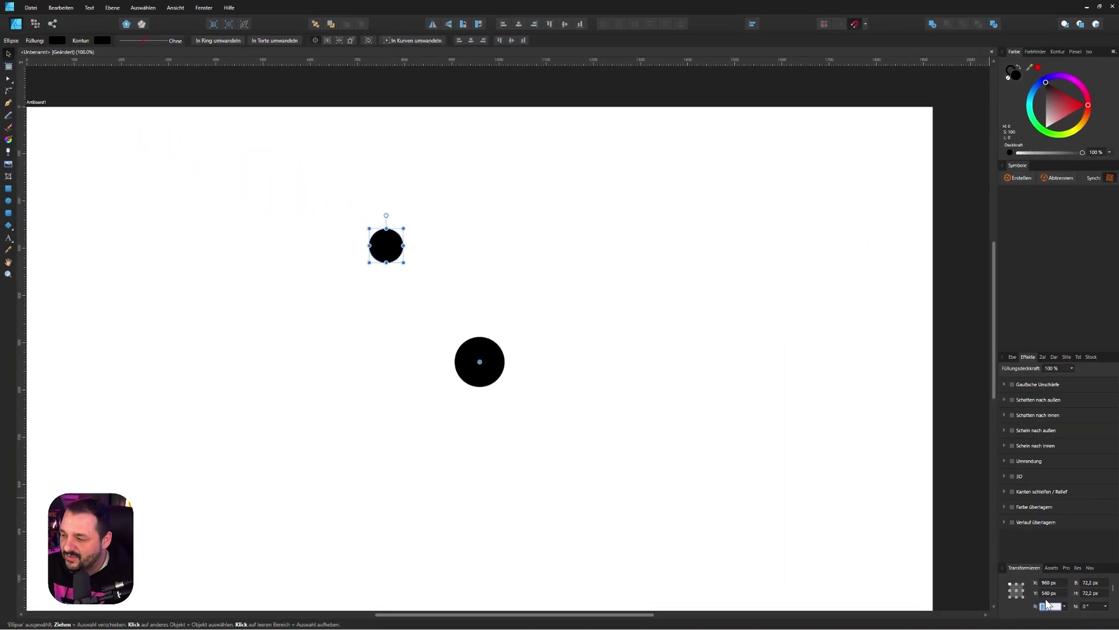
Step: Rotate the small circle 15° around the centre via the Transform panel's R field
click(1046, 605)
text(15)
key(Return)
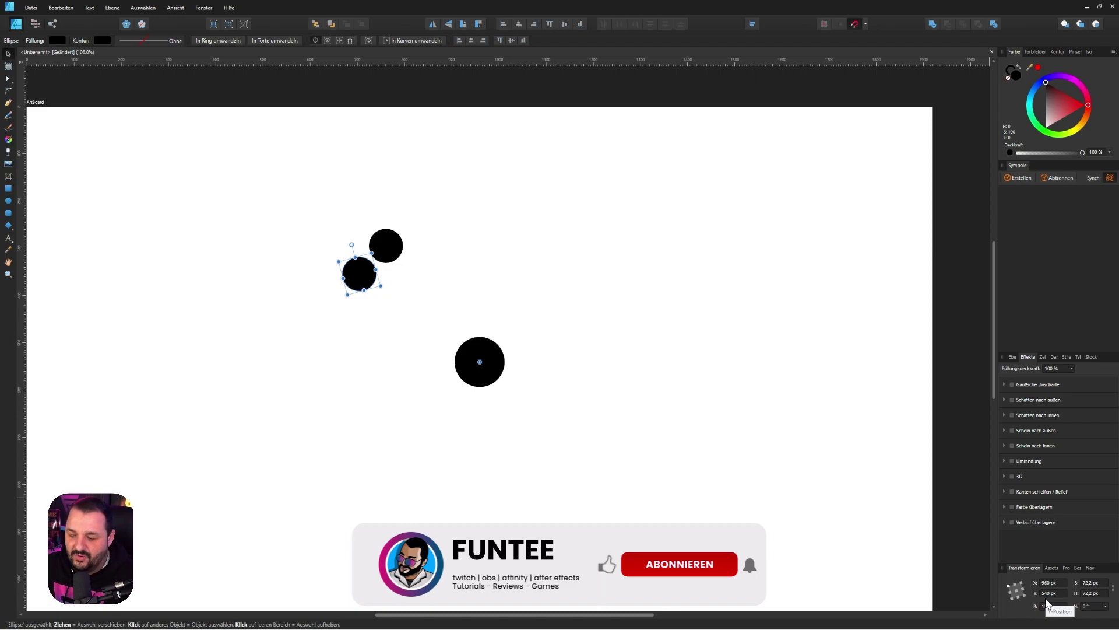
Step: Repeat the 15° rotated duplicate until small circles fully encircle the centre
key(ctrl+j)
key(ctrl+j)
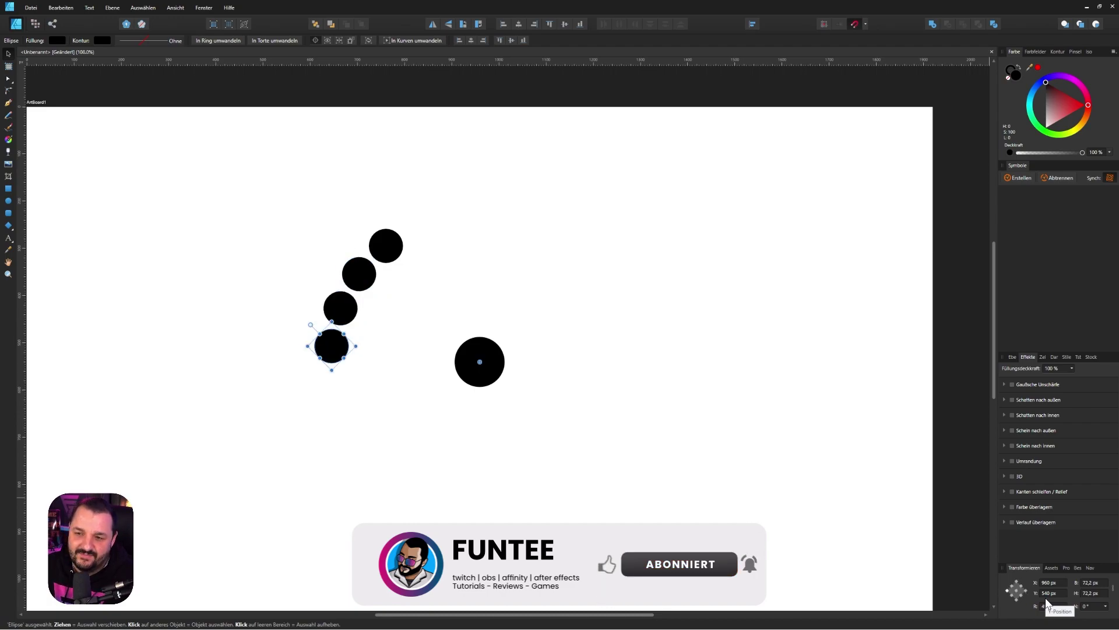
key(ctrl+j)
key(ctrl+j)
key(ctrl+j)
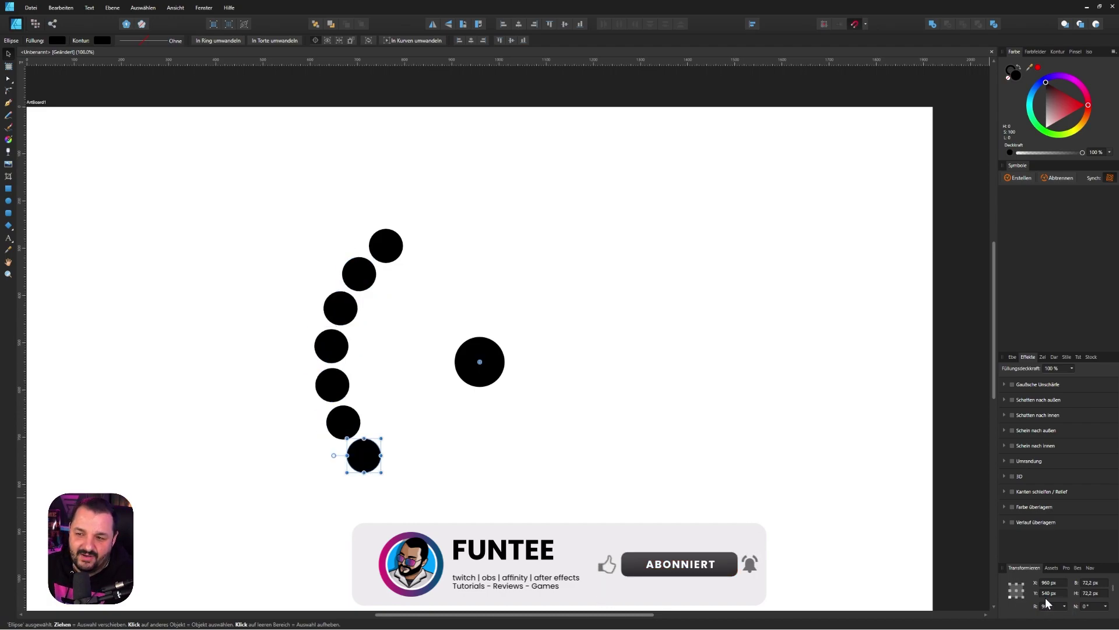
key(ctrl+j)
key(ctrl+j)
key(ctrl+j)
key(ctrl+j)
key(ctrl+j)
key(ctrl+j)
key(ctrl+j)
key(ctrl+j)
key(ctrl+j)
key(ctrl+j)
key(ctrl+j)
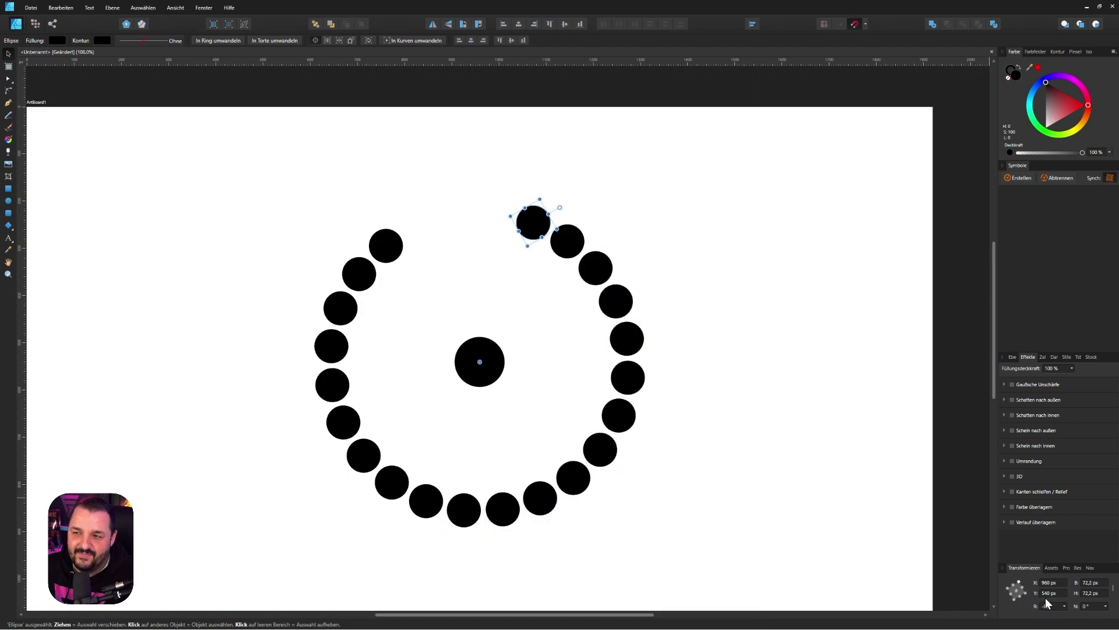
key(ctrl+j)
key(ctrl+j)
key(ctrl+j)
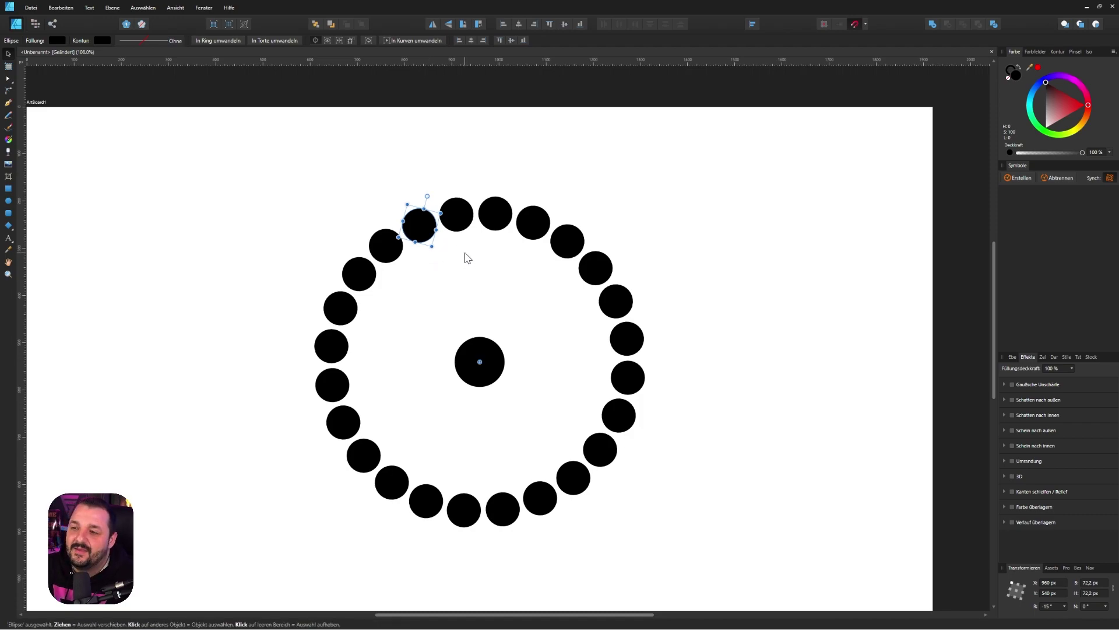
scroll(469, 262, down, 2)
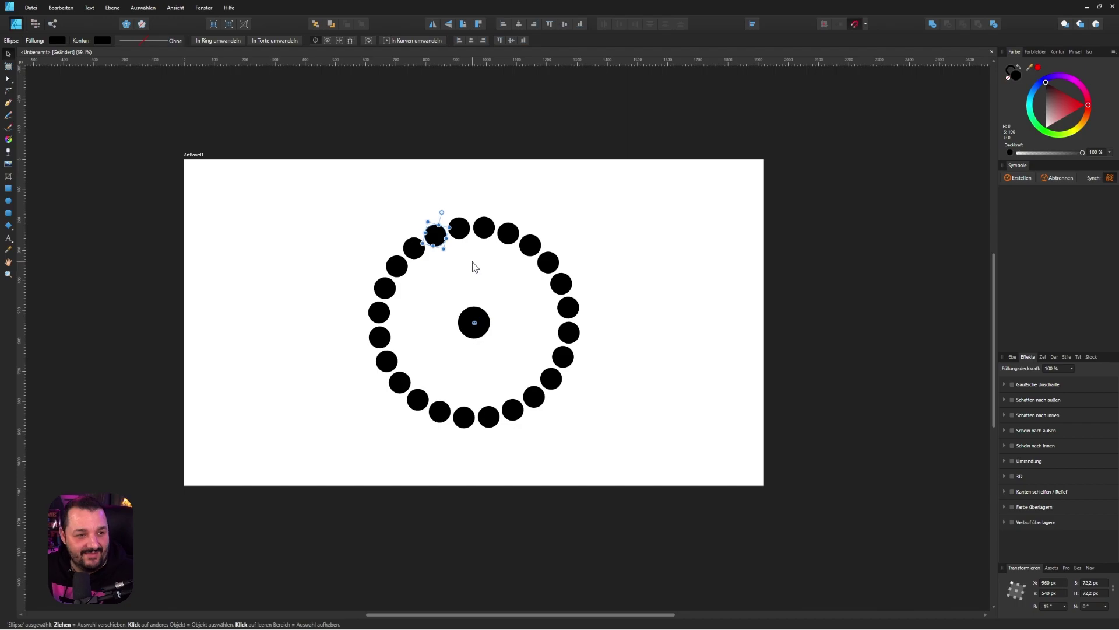
Step: Marquee-select every circle on the artboard and delete them
click(472, 267)
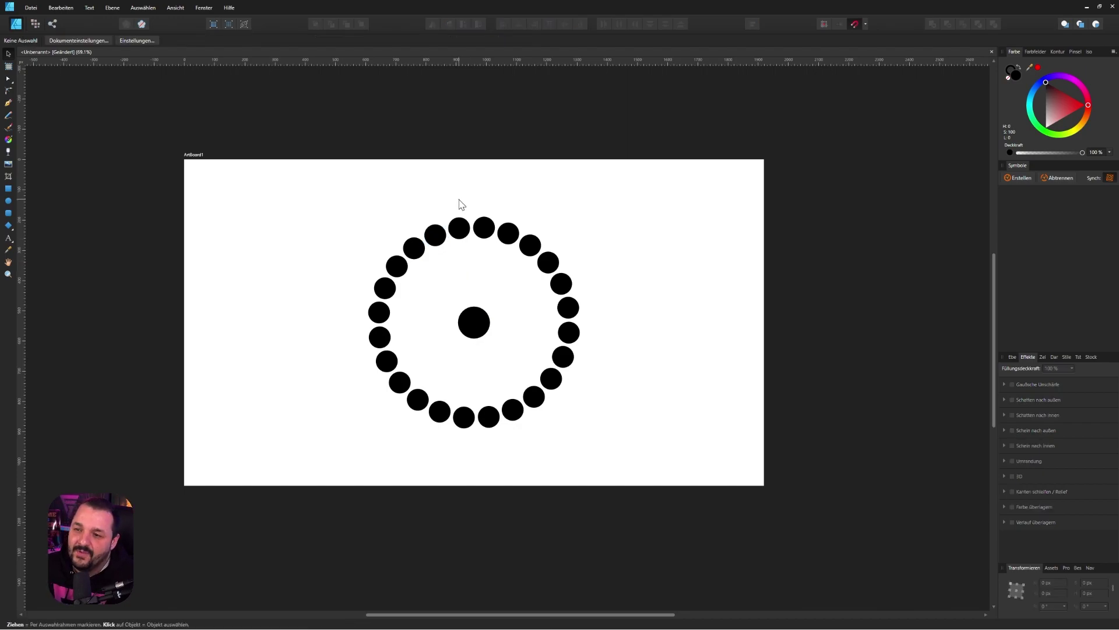
drag(346, 185, 628, 454)
key(Delete)
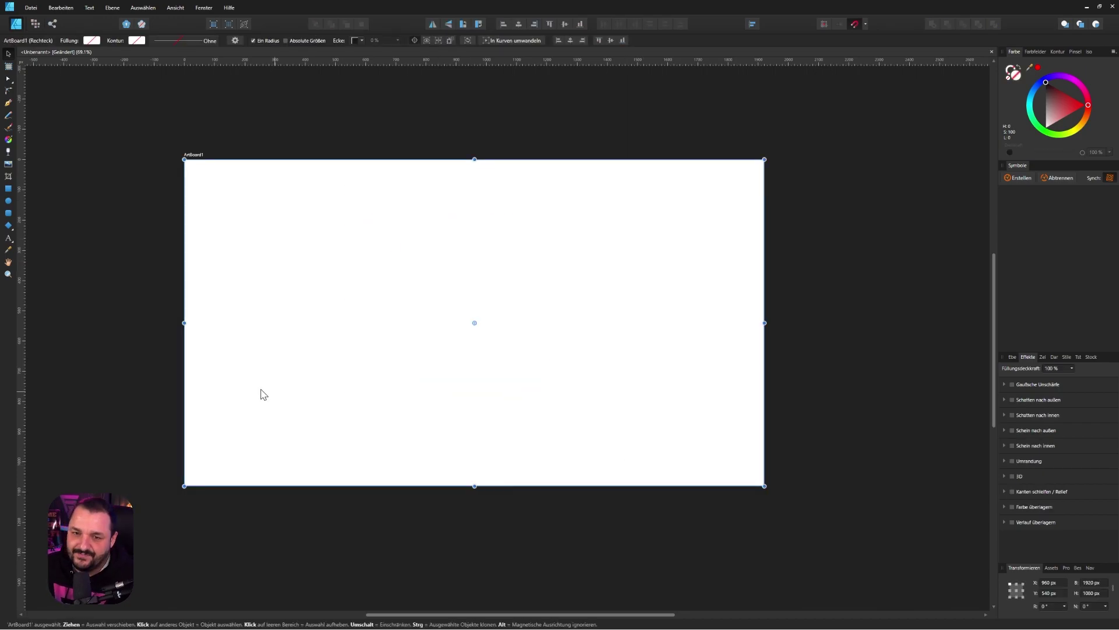
Step: Draw a new black circle about 131.1 px wide, centred at X 960, Y 540
click(8, 189)
scroll(385, 306, up, 3)
key(m)
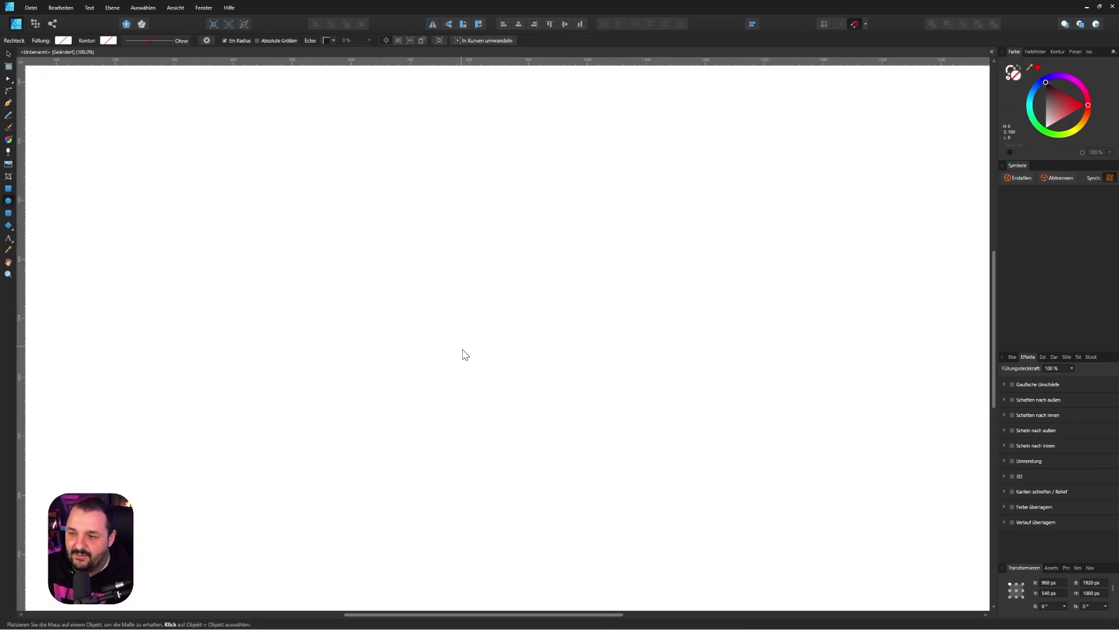
scroll(462, 353, down, 2)
drag(491, 321, 552, 383)
key(v)
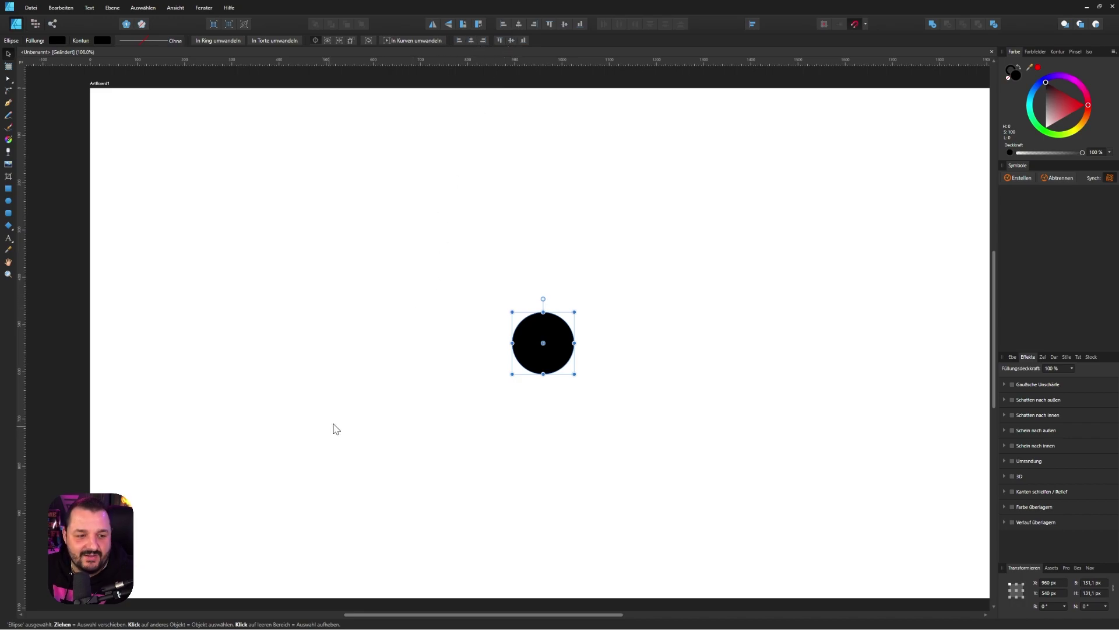
scroll(519, 414, down, 1)
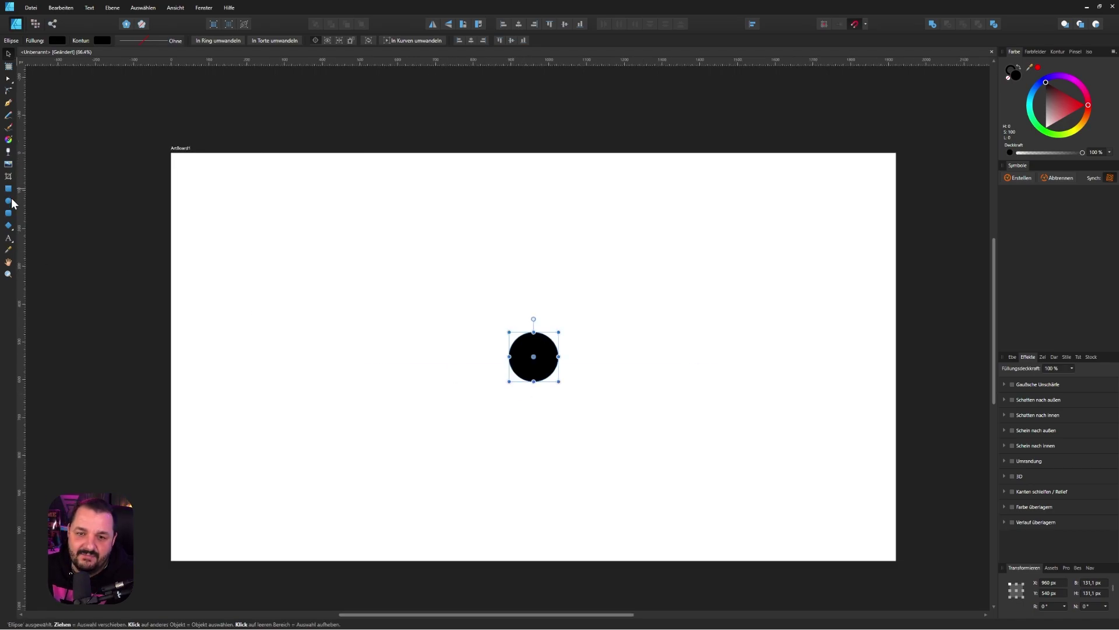
key(alt)
scroll(533, 297, up, 3)
Step: Add a 142.3 × 180.8 px black diamond above the circle as curves, saved as a symbol
key(m)
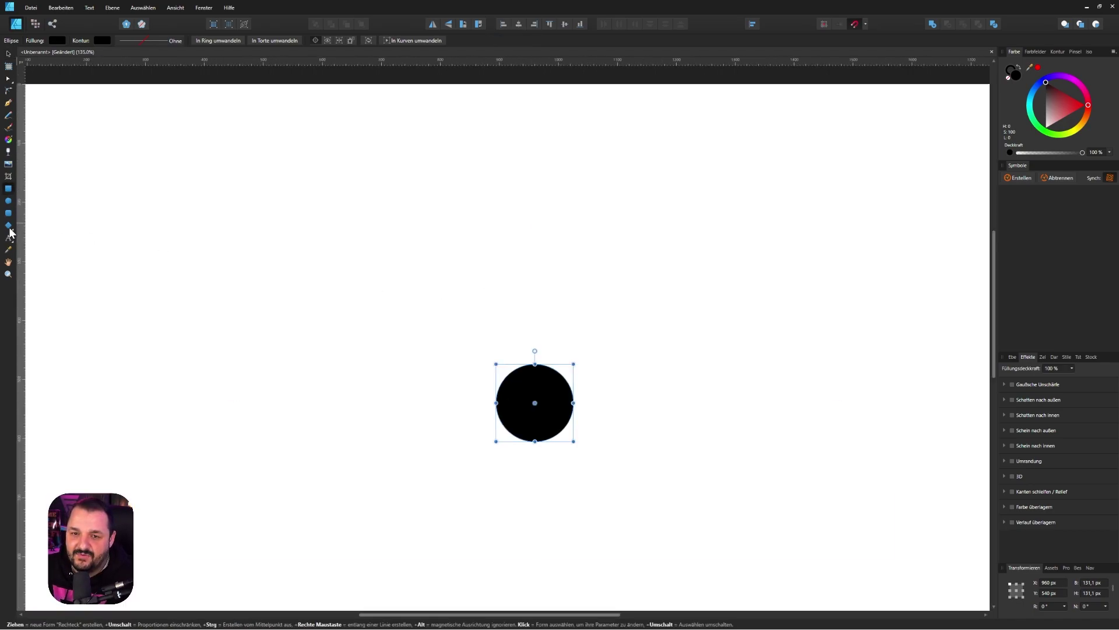
drag(424, 183, 508, 288)
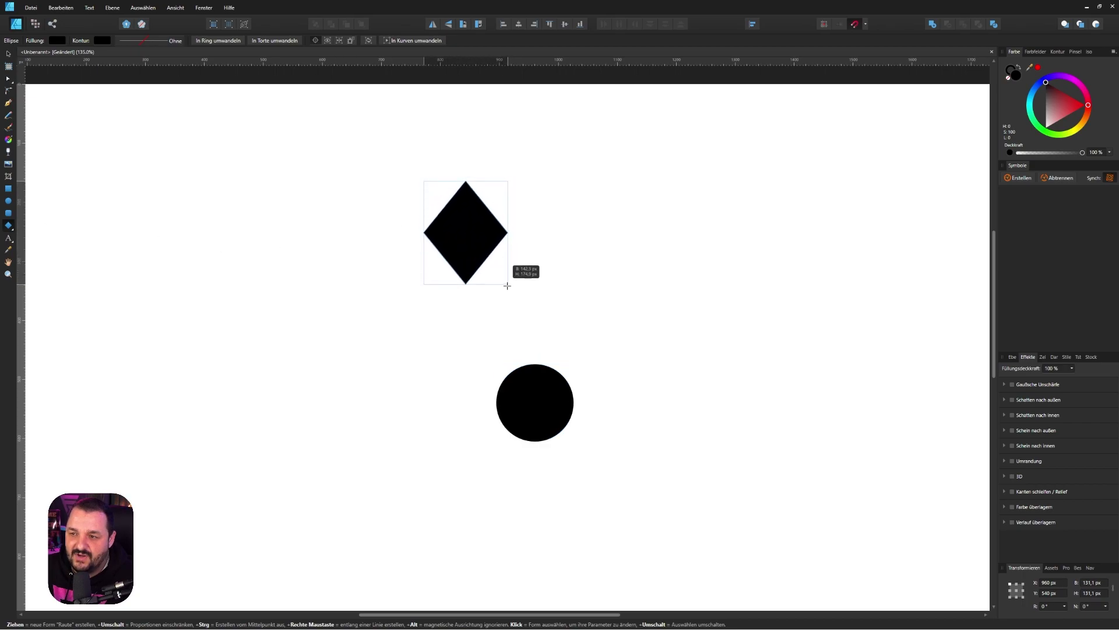
click(418, 40)
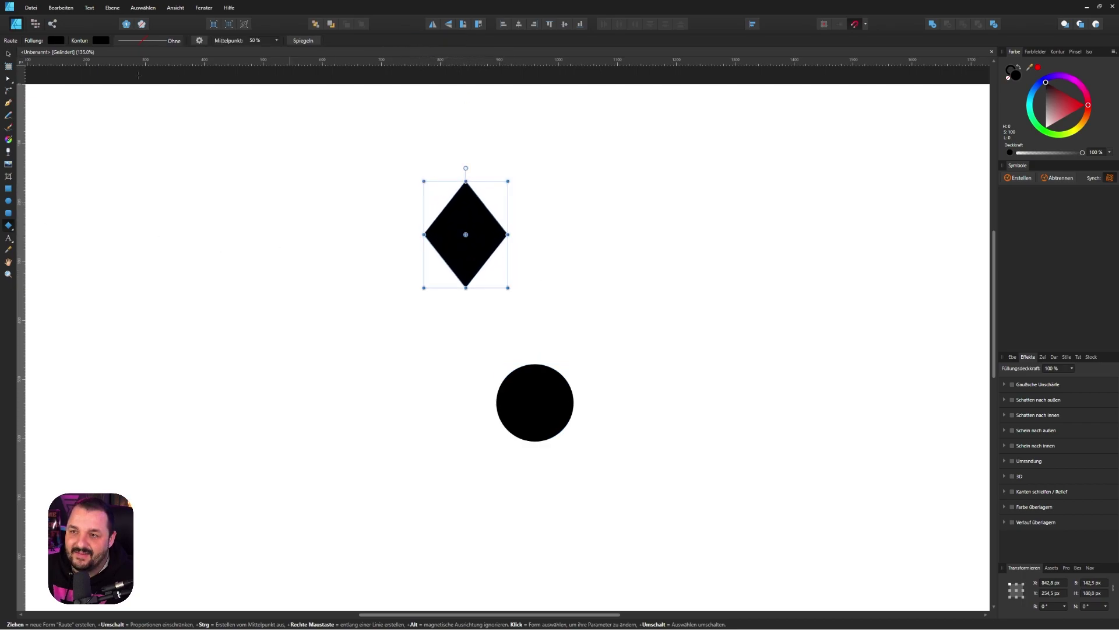
click(8, 53)
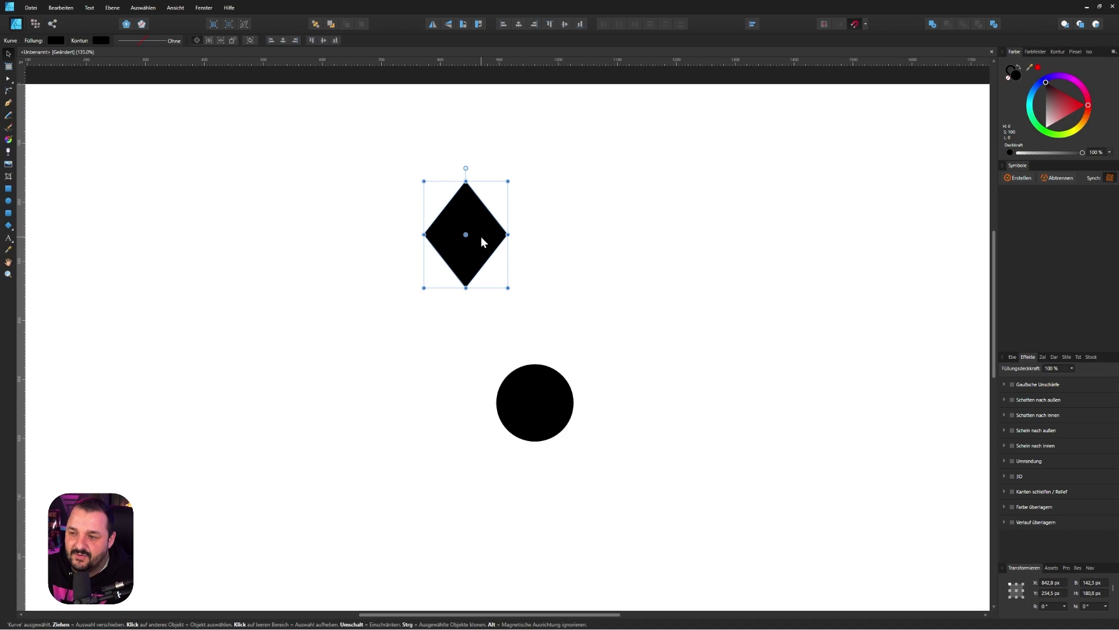
drag(481, 236, 546, 216)
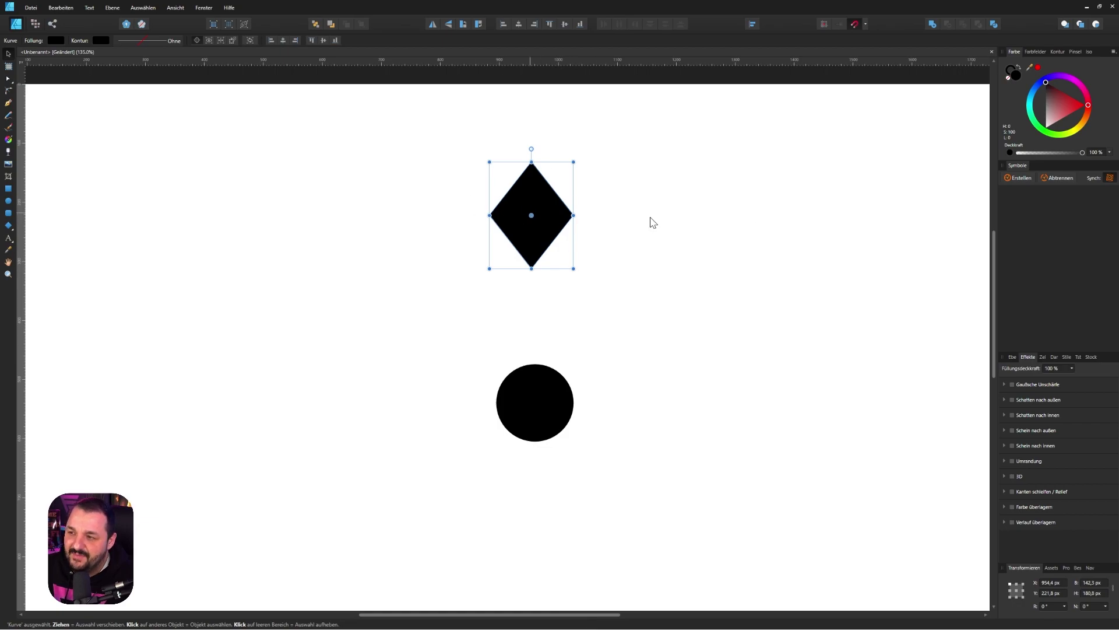
click(1019, 177)
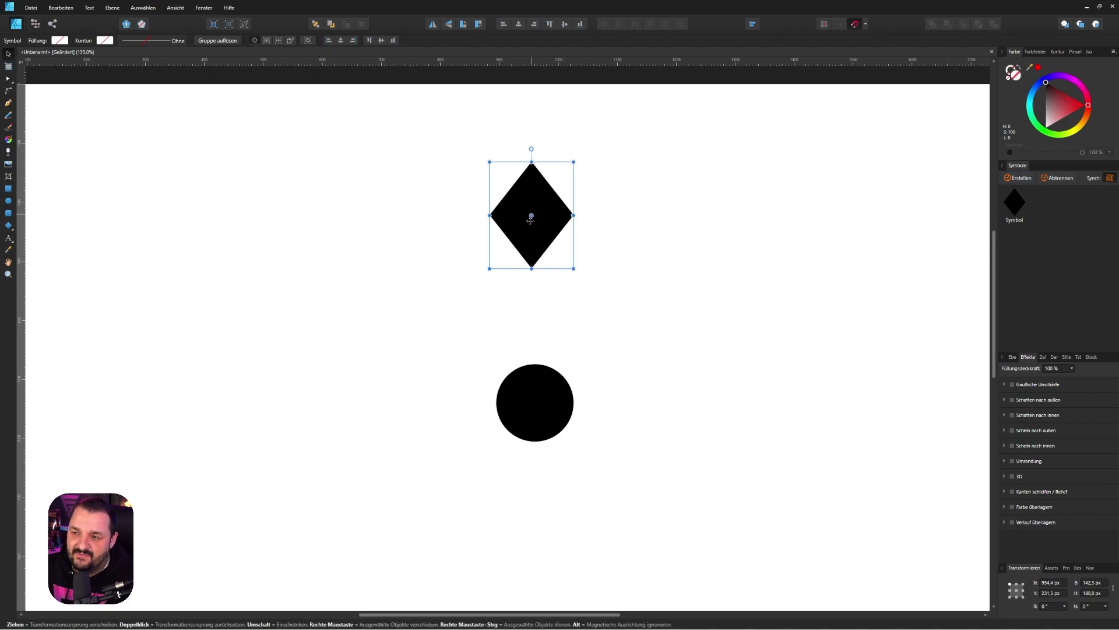
Step: Move the diamond's rotation origin onto the centre of the black circle
drag(530, 216, 531, 403)
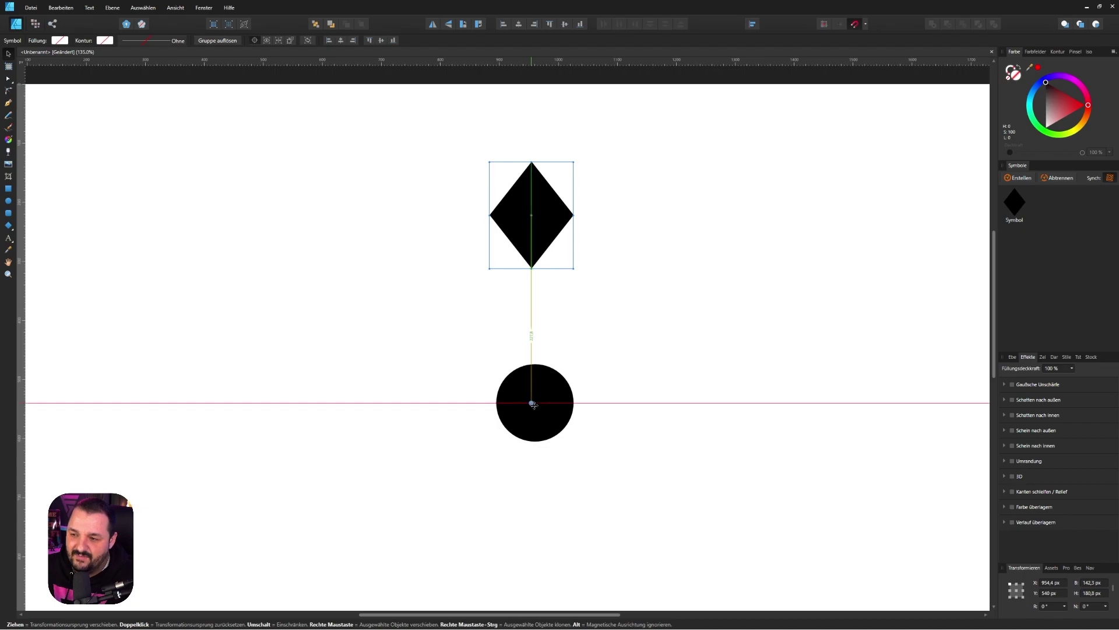
key(ctrl+z)
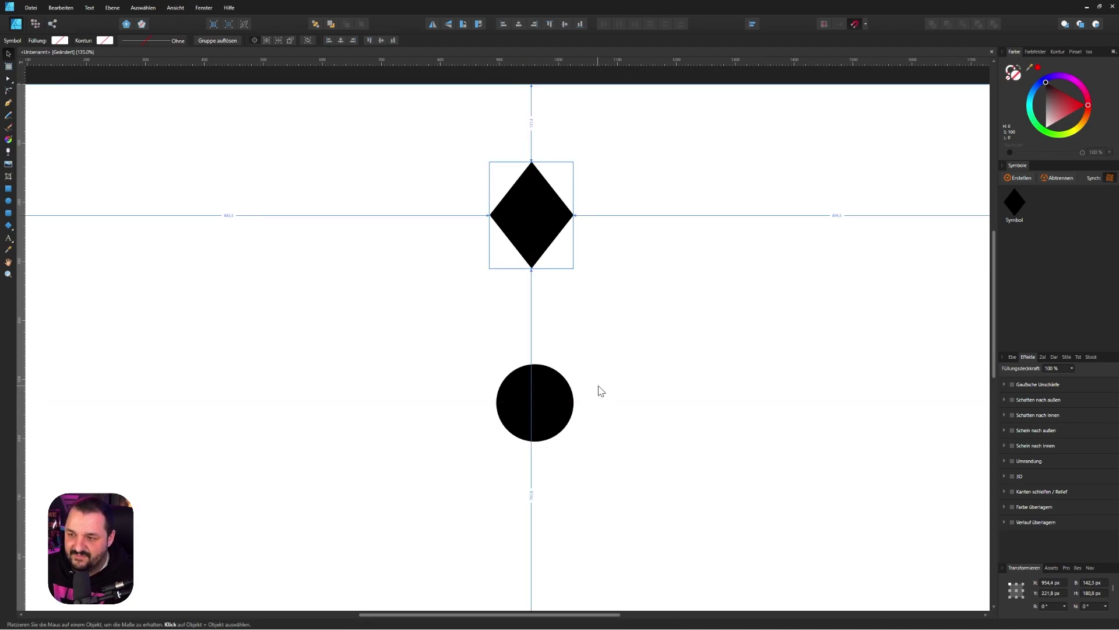
key(ctrl+z)
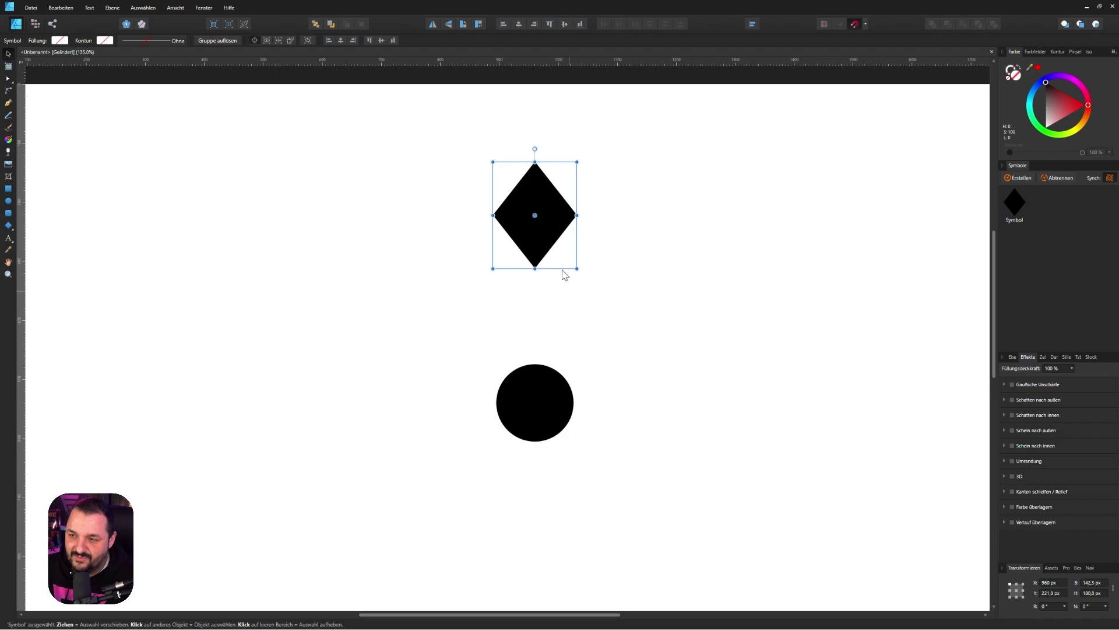
drag(535, 214, 535, 402)
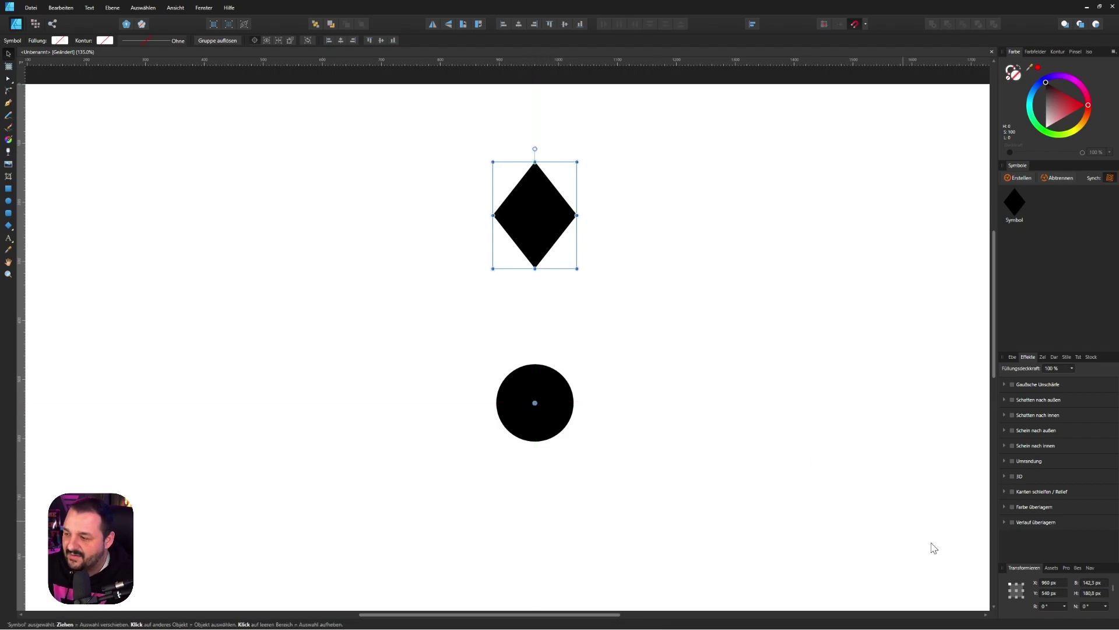
key(alt)
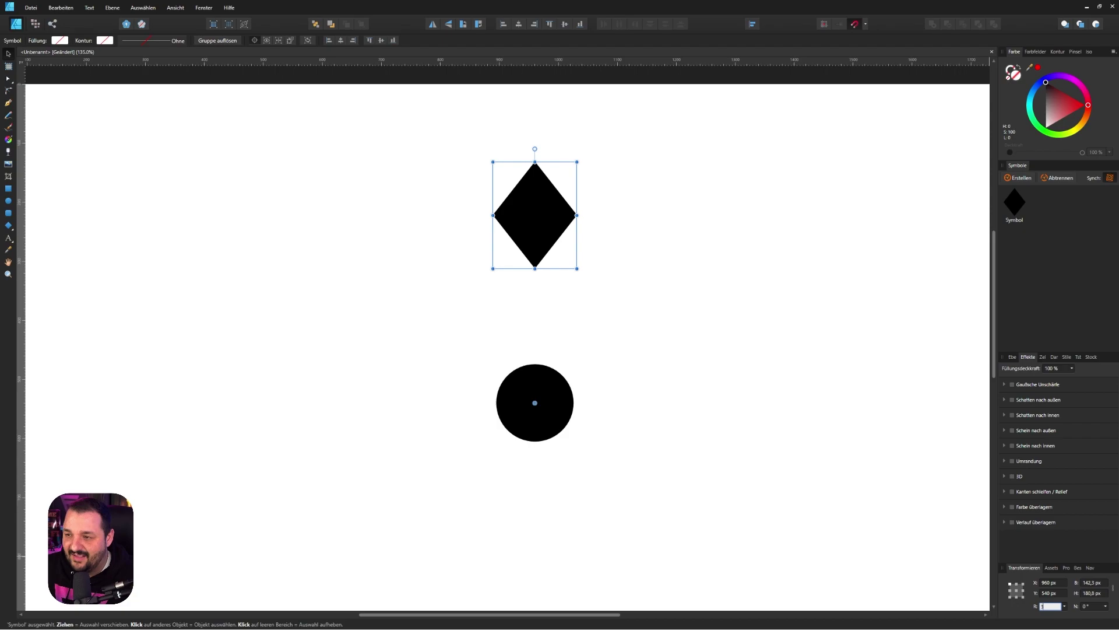
Step: Rotate a diamond copy 30° and repeat duplicates into a ring of twelve around the circle
text(30)
key(Return)
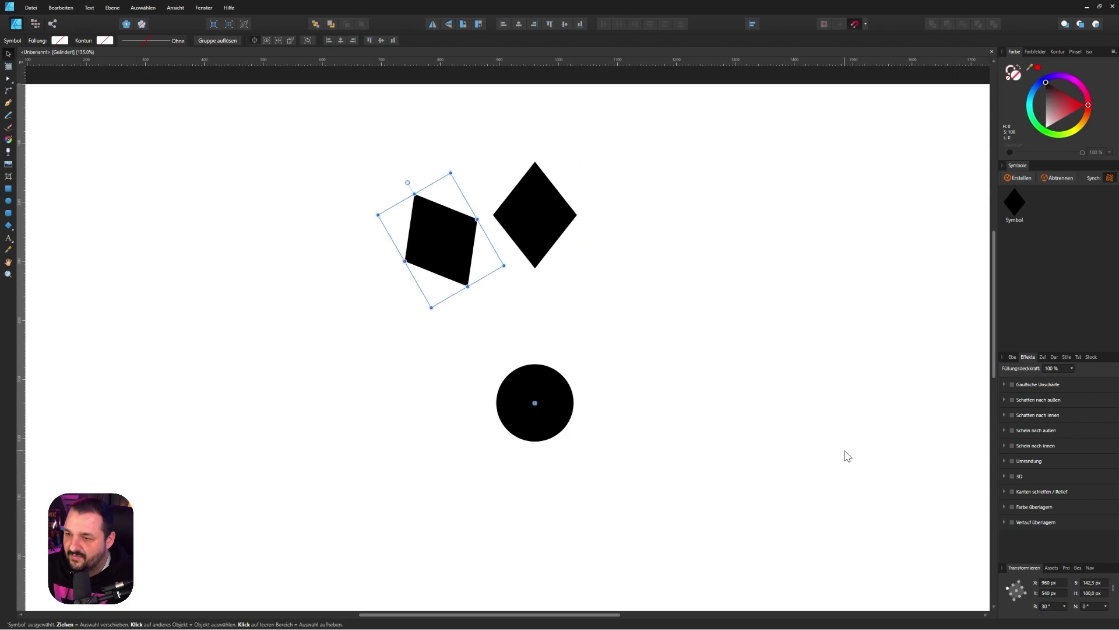
key(ctrl+j)
key(ctrl+j)
key(ctrl+j)
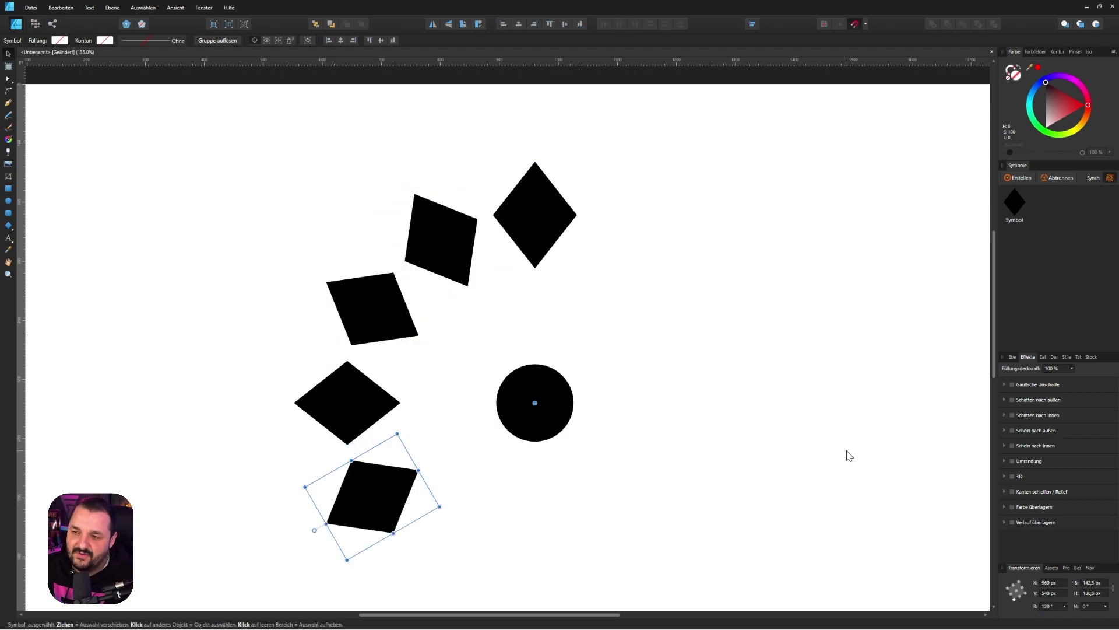
key(ctrl+j)
key(ctrl+j)
key(ctrl+j)
key(ctrl+j)
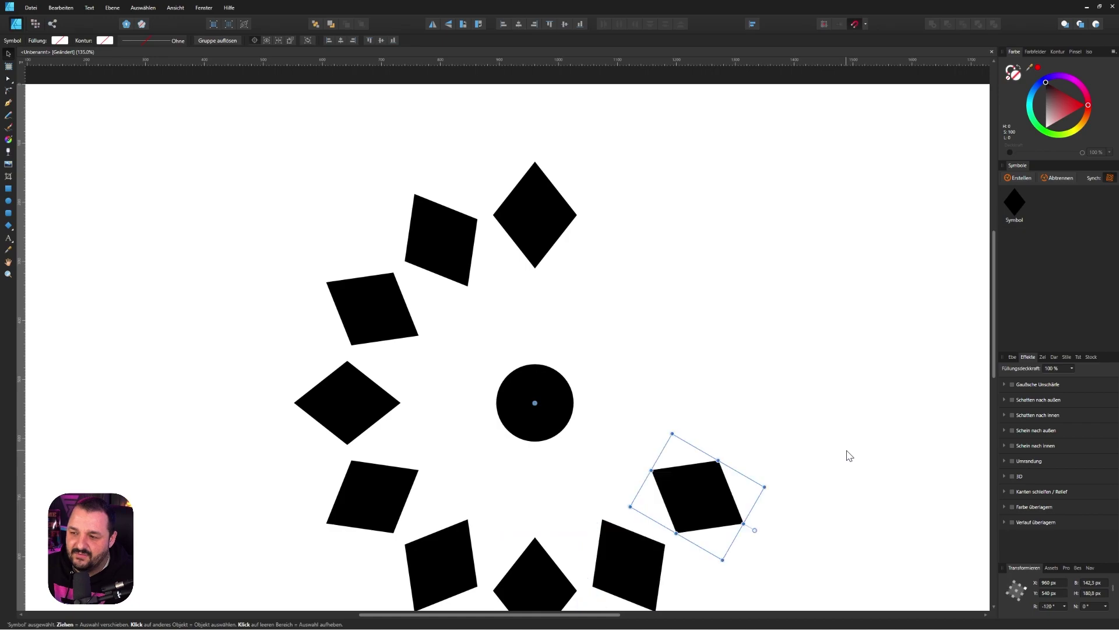
key(ctrl+j)
key(ctrl+j)
key(ctrl+j)
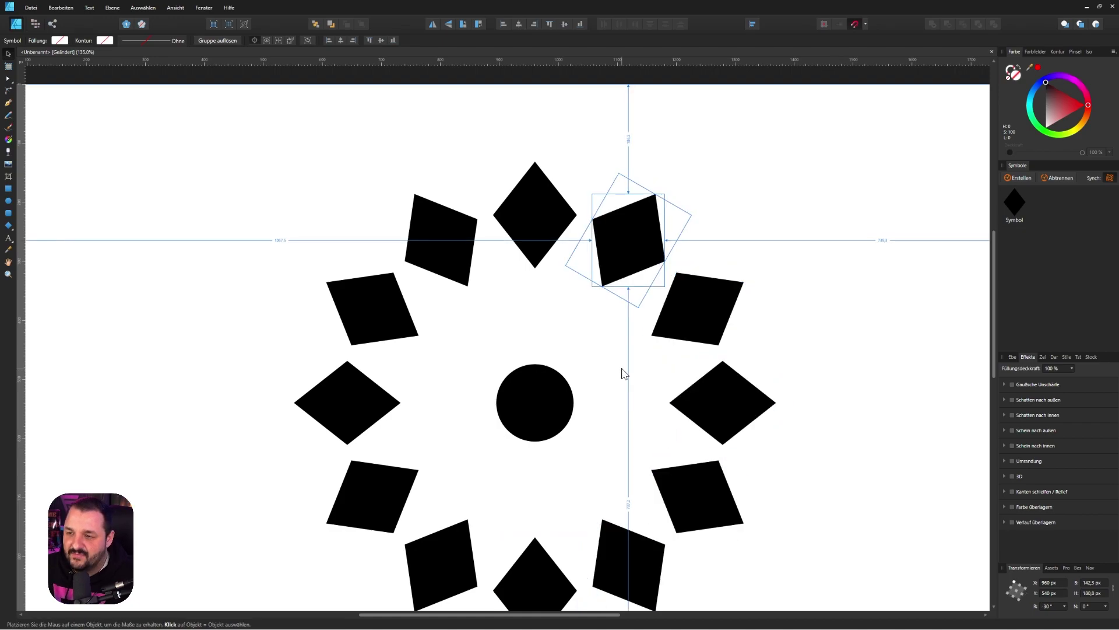
scroll(623, 369, down, 3)
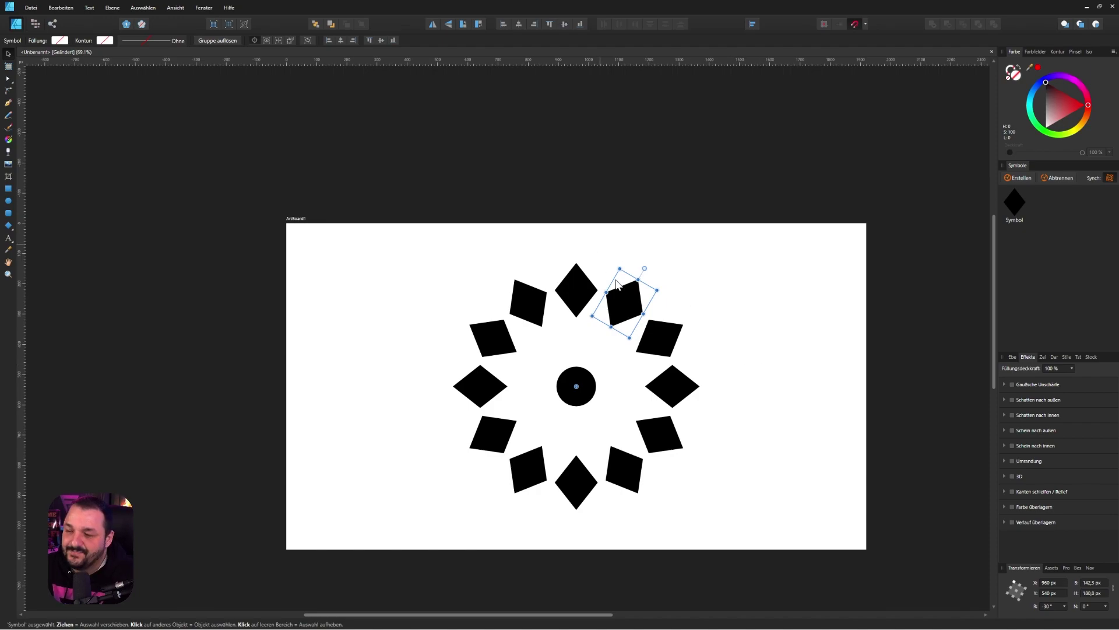
scroll(611, 350, up, 1)
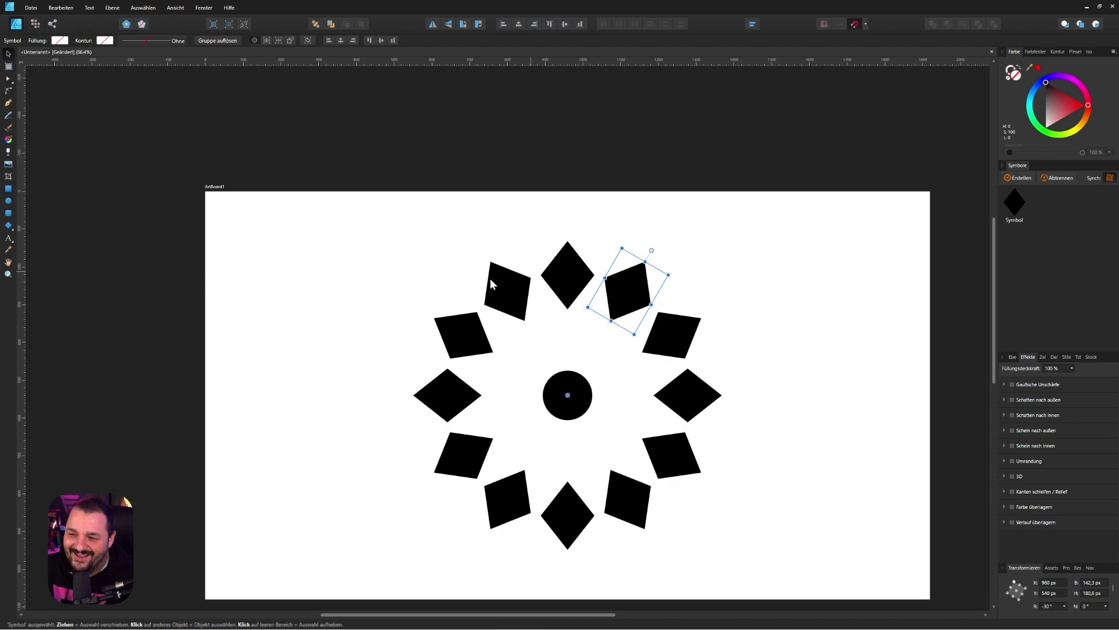
Step: Tilt the diamond curve inside the symbol so all twelve ring diamonds lean at the same angle
double_click(641, 290)
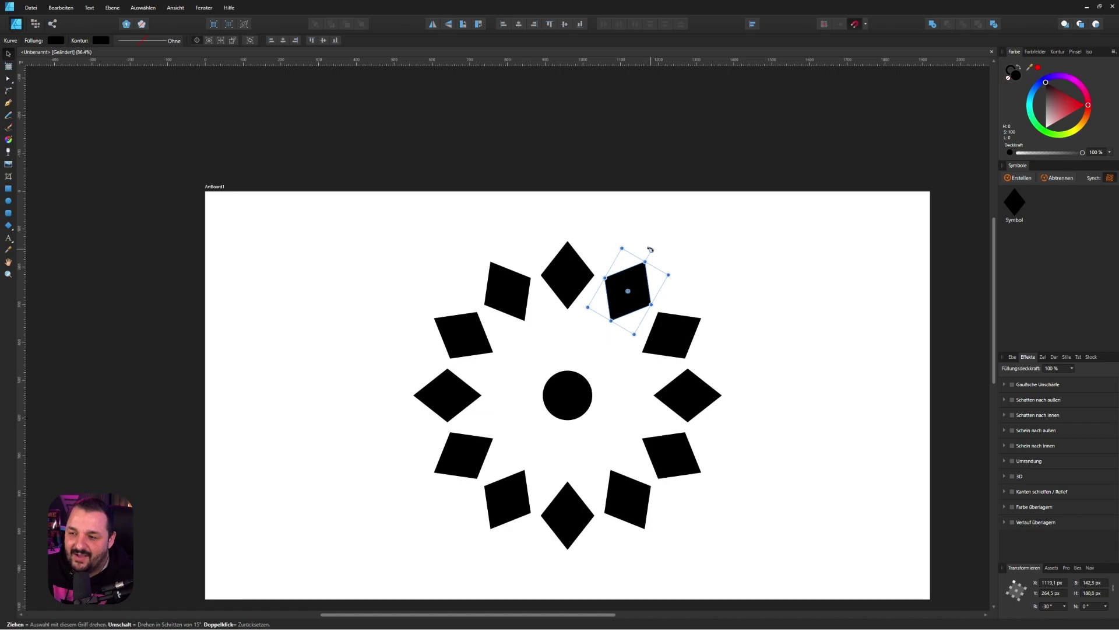
mouse_move(651, 250)
mouse_down()
mouse_move(617, 255)
mouse_move(628, 327)
mouse_move(661, 300)
mouse_move(628, 321)
mouse_move(628, 256)
mouse_move(658, 267)
mouse_up()
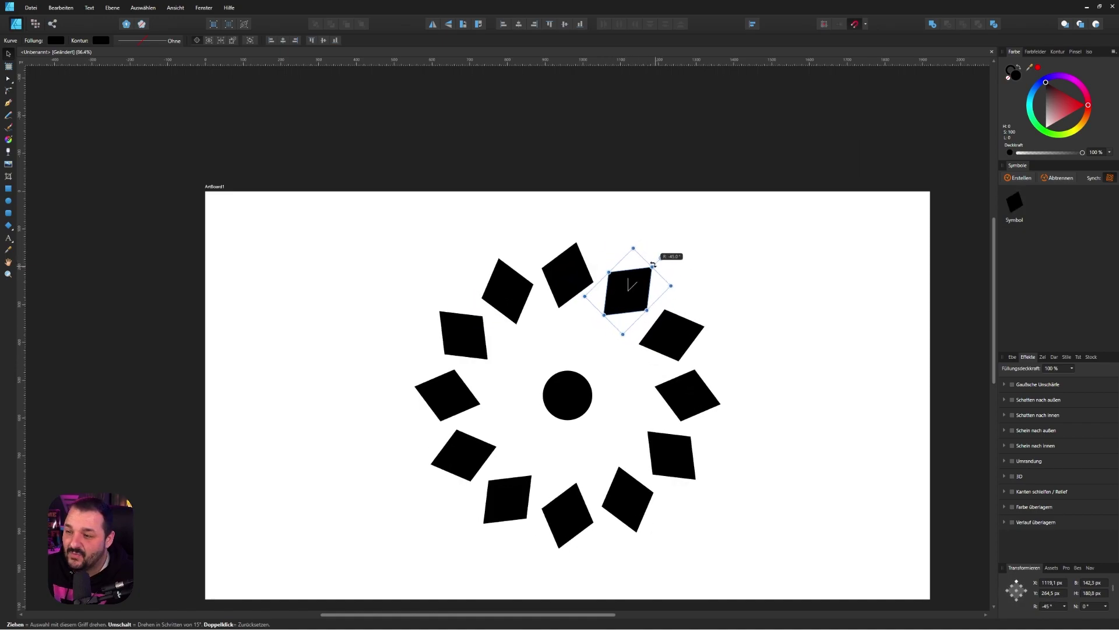
drag(659, 267, 654, 252)
scroll(622, 293, up, 2)
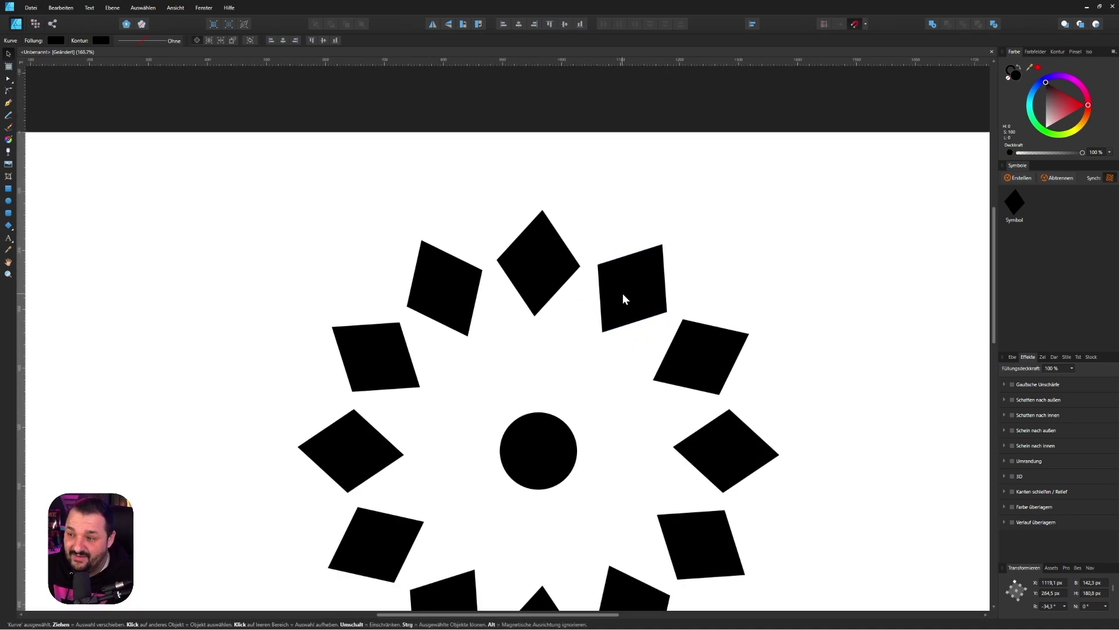
scroll(623, 292, up, 2)
Step: Bend the diamond's edges into curves and pull its corners into a leaf-like petal
key(a)
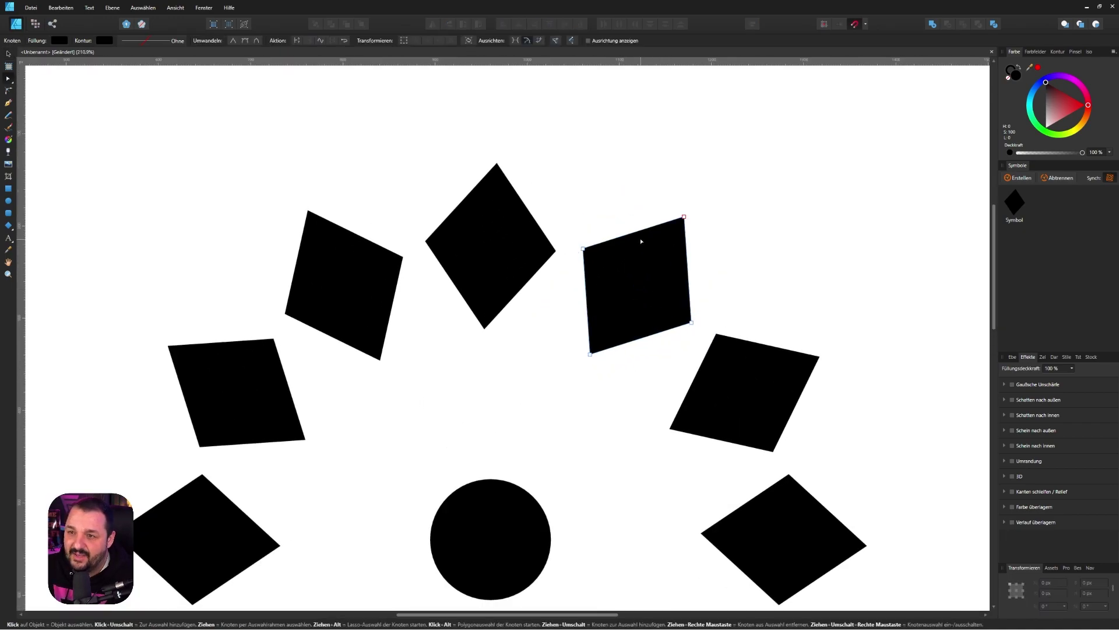
scroll(632, 252, up, 1)
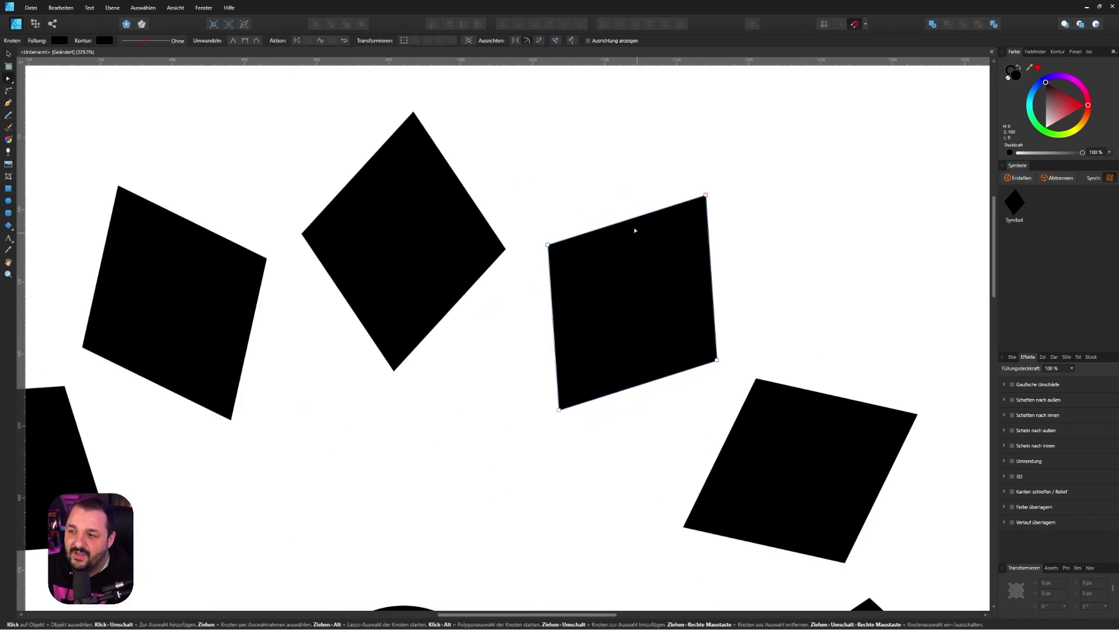
drag(628, 222, 631, 251)
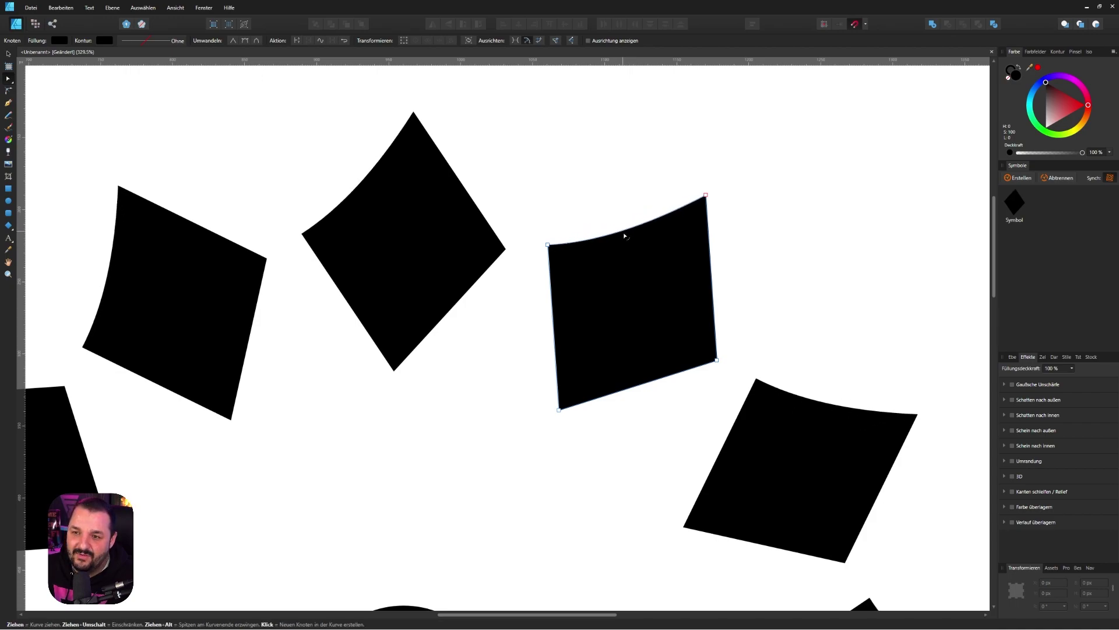
drag(630, 250, 631, 254)
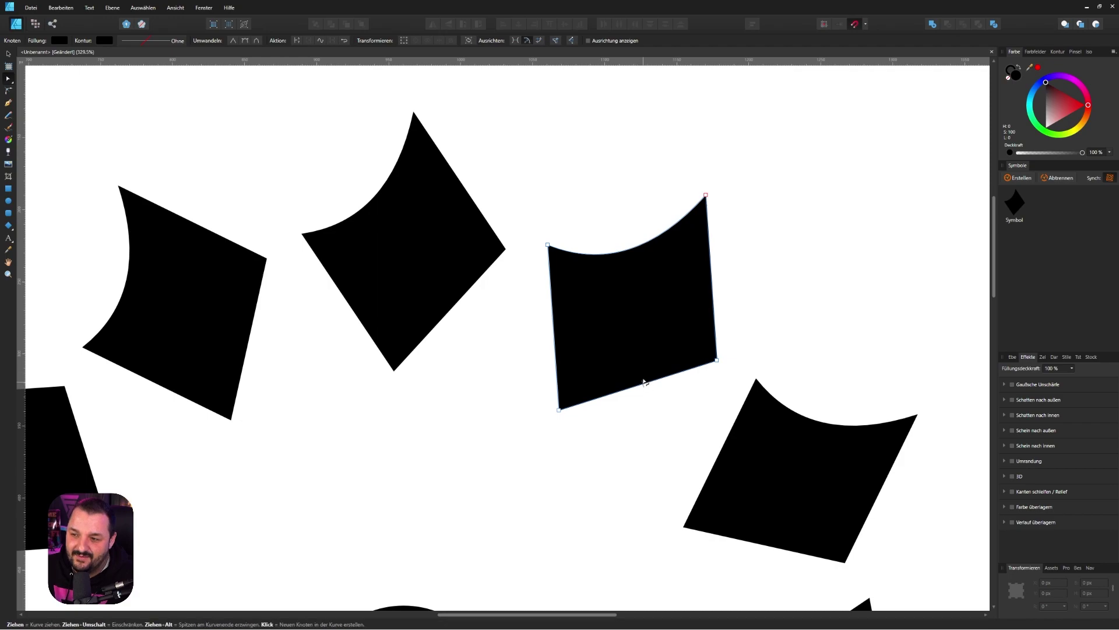
drag(644, 381, 641, 345)
drag(554, 315, 579, 318)
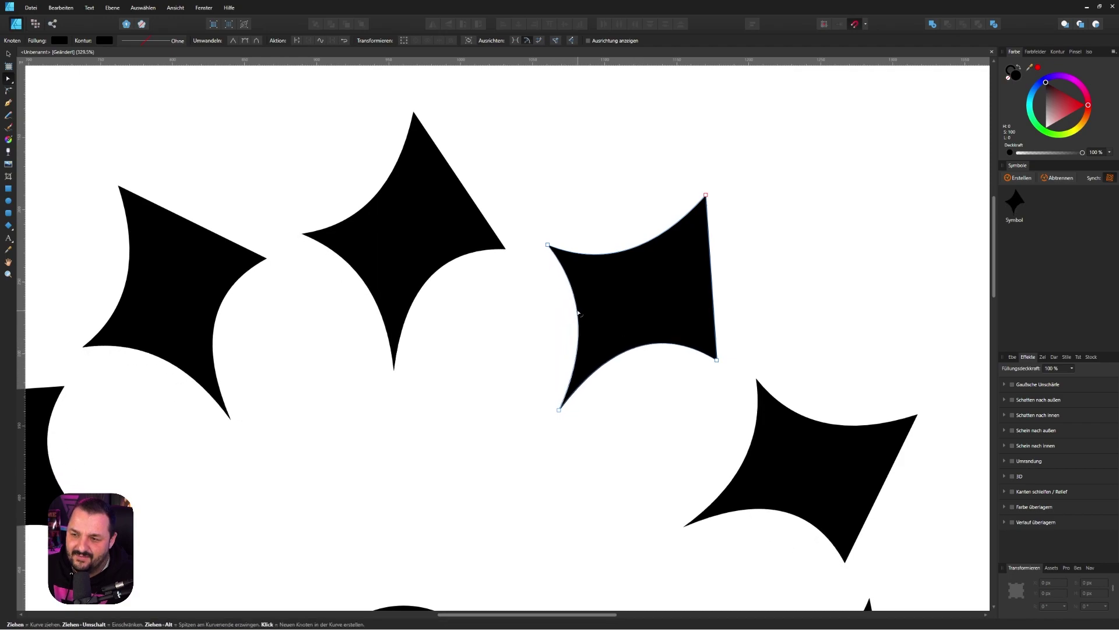
drag(712, 282, 742, 280)
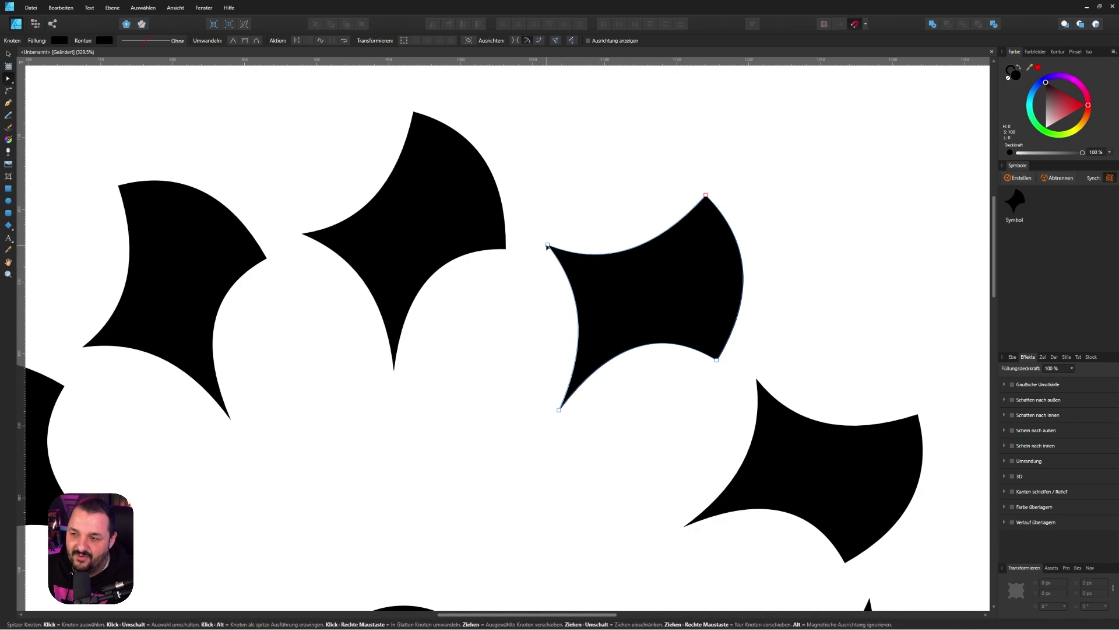
mouse_move(548, 247)
mouse_down()
mouse_move(407, 351)
mouse_move(403, 368)
mouse_up()
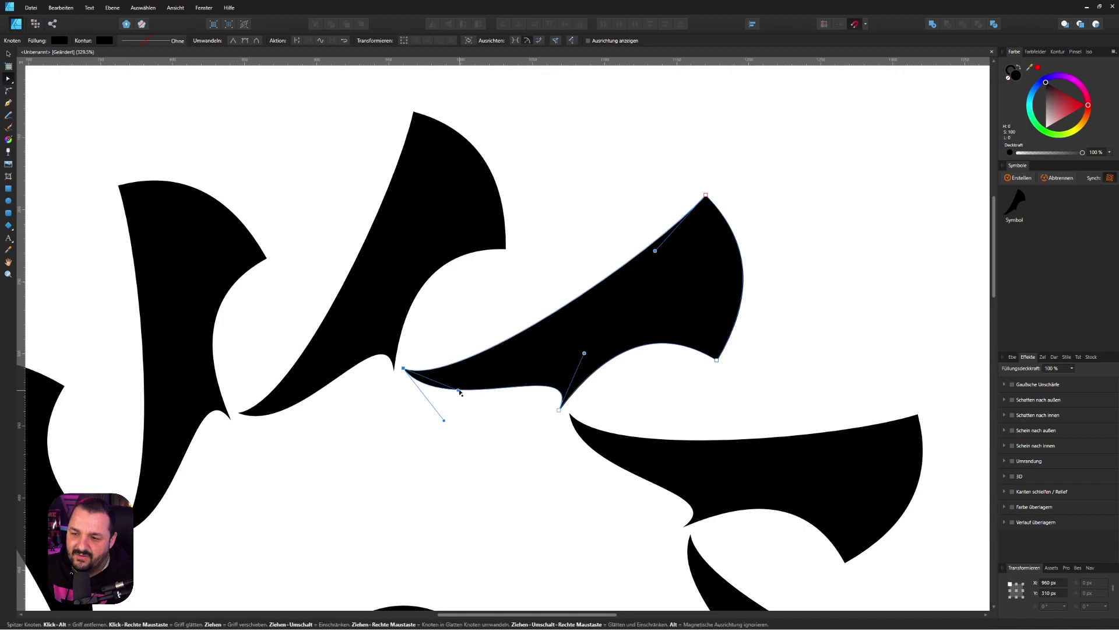
mouse_move(459, 389)
mouse_down()
mouse_move(444, 275)
mouse_move(405, 222)
mouse_up()
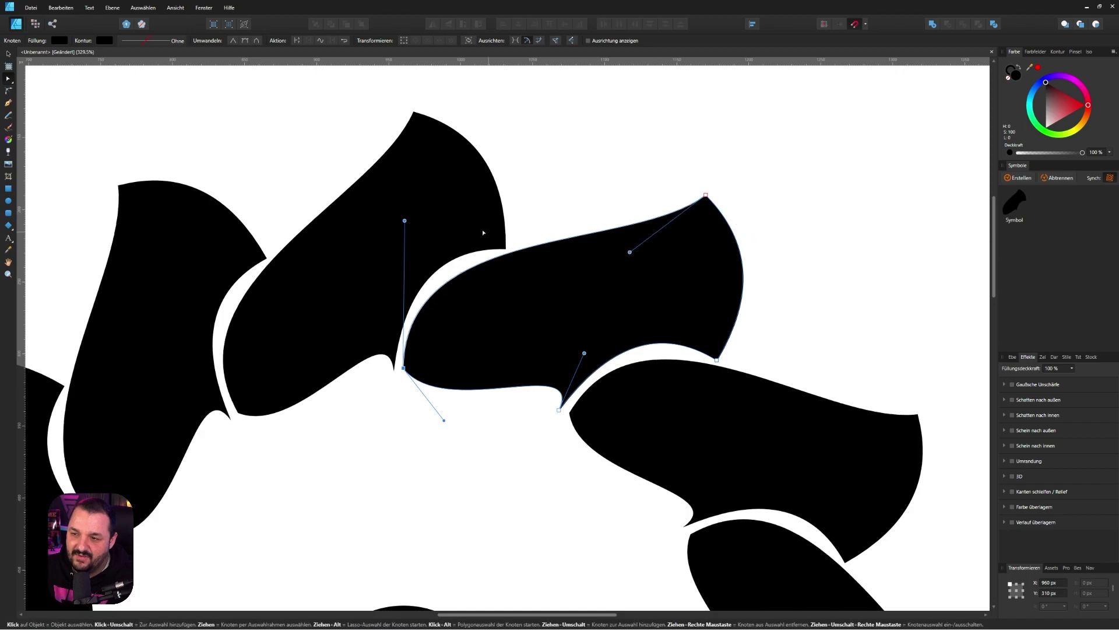
Step: Reshape the neighbouring petal's top lobe nodes, then return to the Move tool and deselect
click(506, 249)
drag(506, 249, 542, 225)
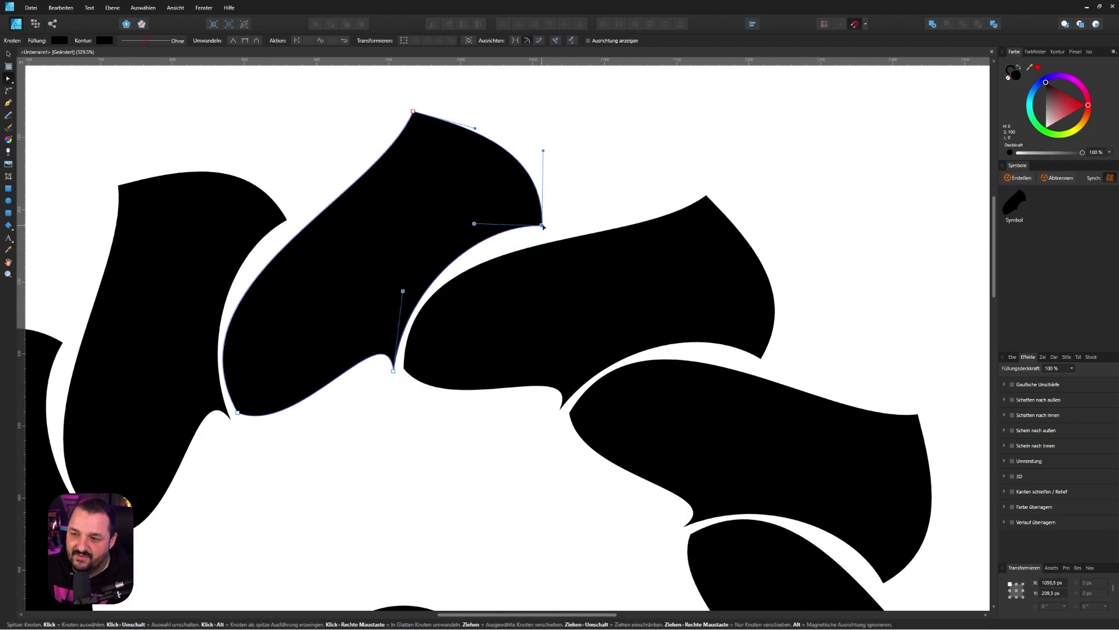
drag(474, 223, 430, 235)
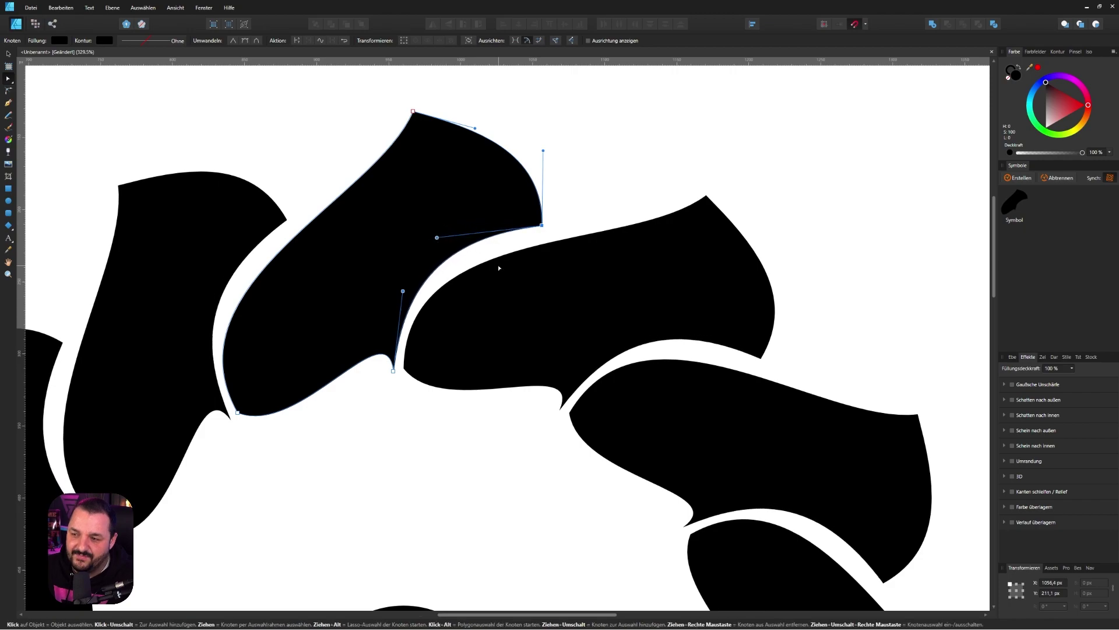
scroll(532, 277, down, 5)
scroll(531, 277, down, 1)
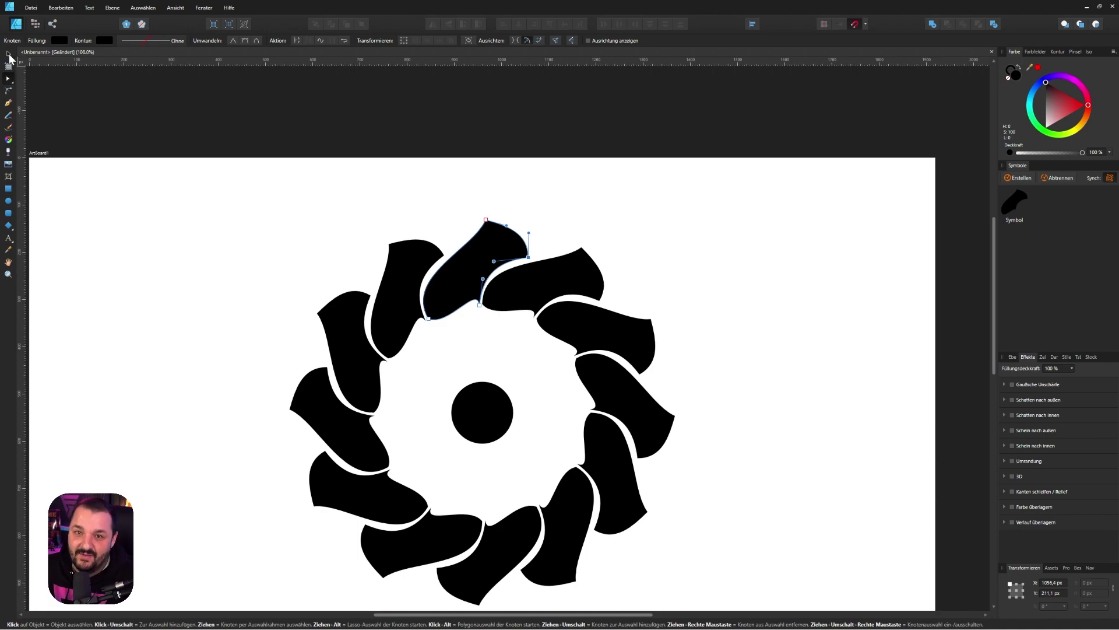
click(9, 54)
click(570, 169)
scroll(557, 259, up, 2)
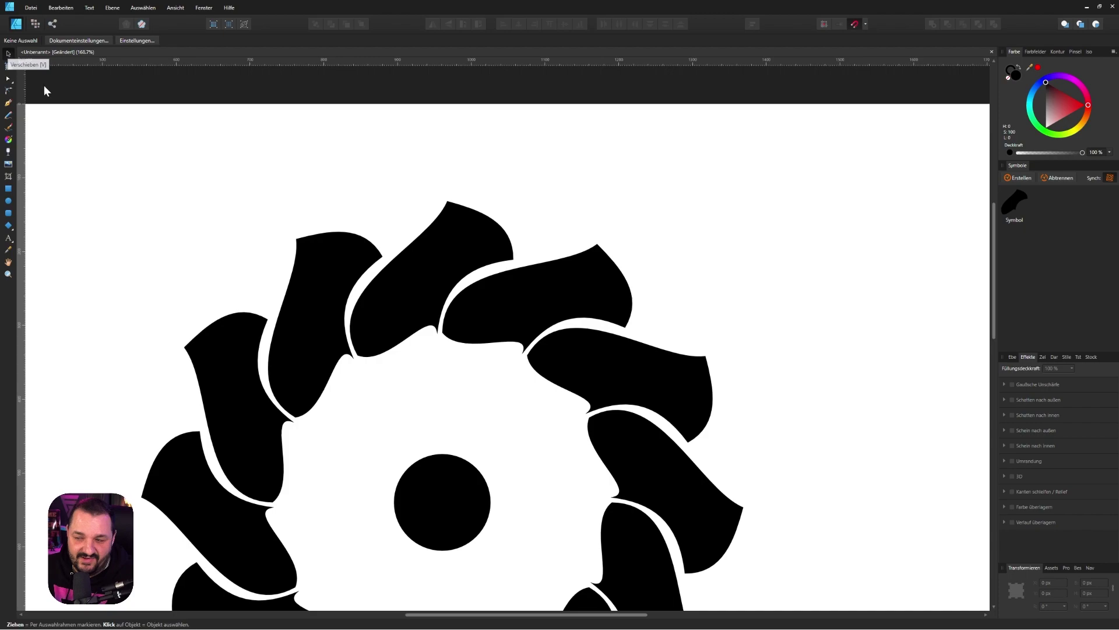
Step: Rotate the synced petal curve to a new angle and fill all petals red
click(541, 269)
double_click(564, 291)
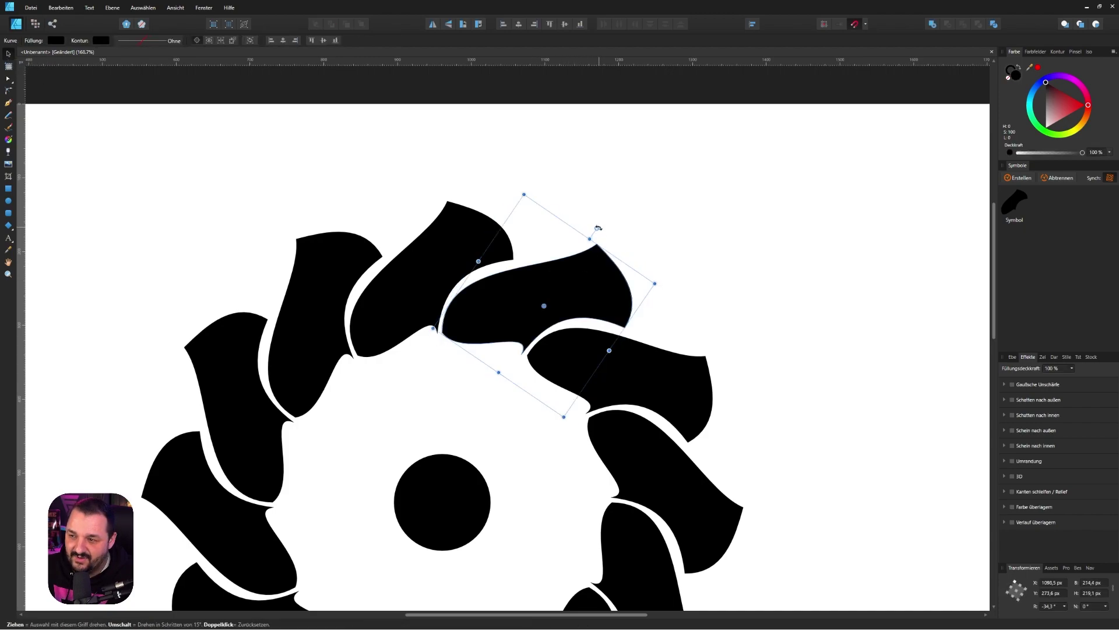
mouse_move(543, 225)
mouse_down()
mouse_move(532, 224)
mouse_move(482, 323)
mouse_up()
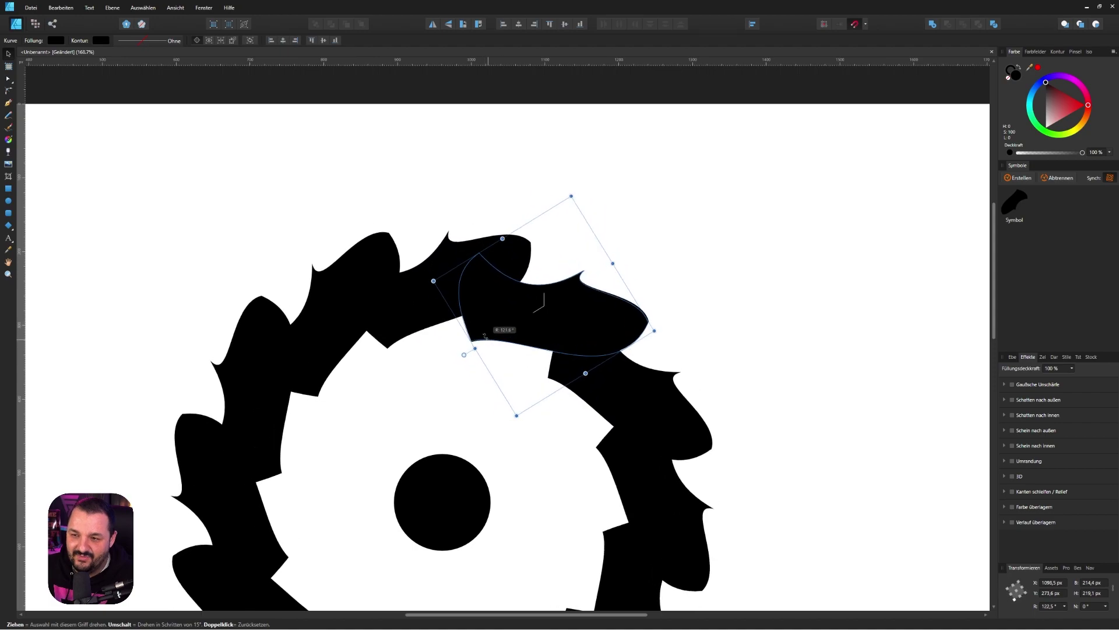
drag(482, 322, 499, 253)
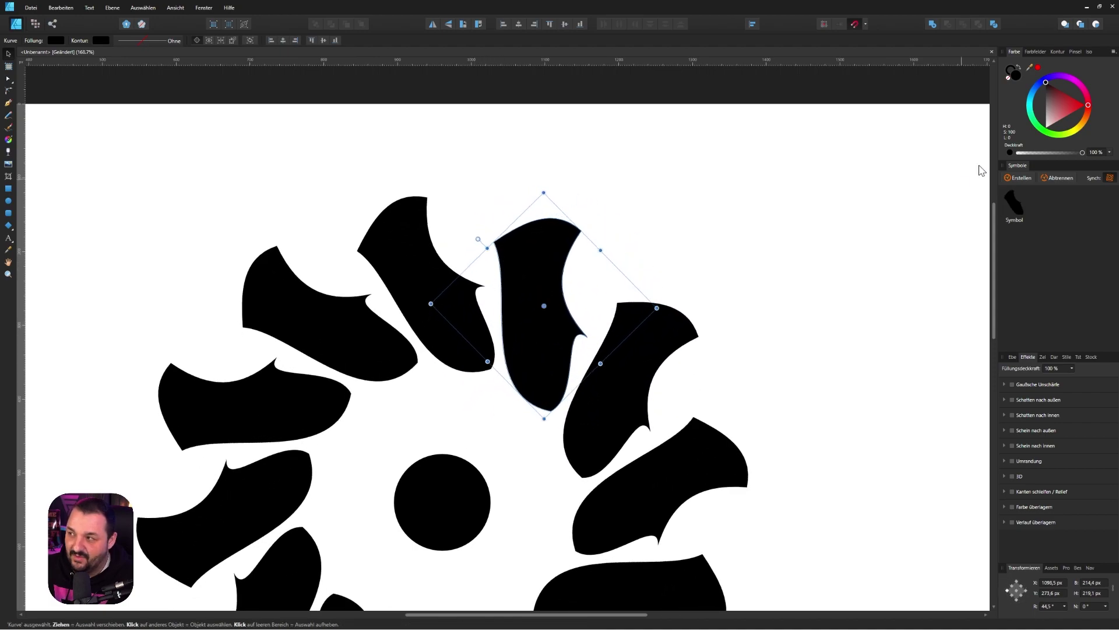
click(1082, 106)
key(ctrl+0)
click(527, 330)
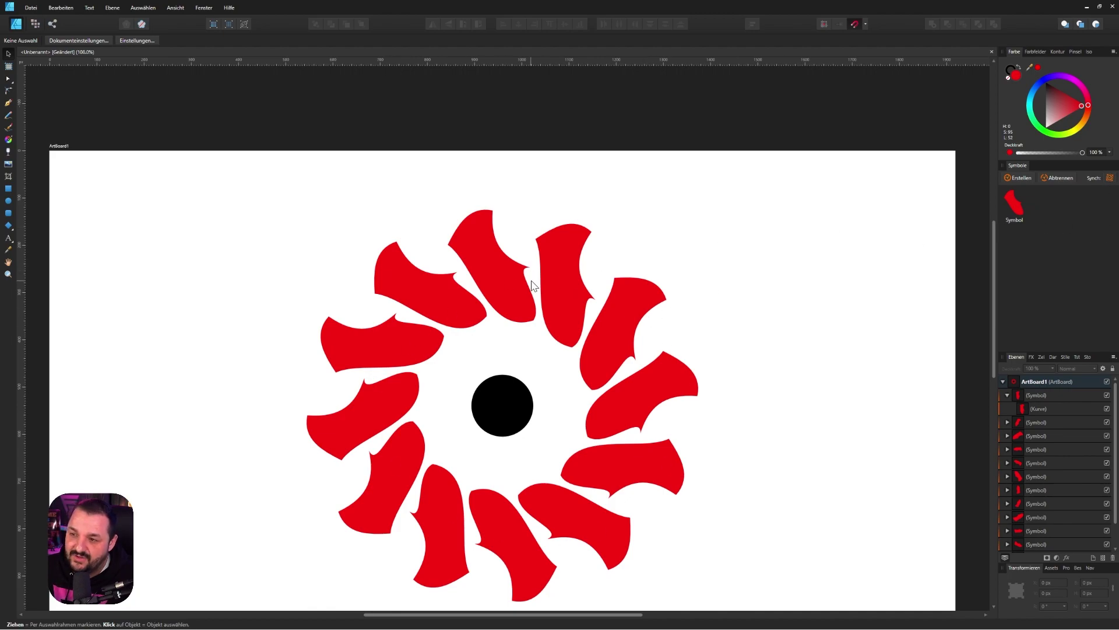
Step: Nudge one petal and recolour the first petals purple, blue, orange-yellow and yellow-green
mouse_move(563, 302)
mouse_down()
mouse_move(579, 281)
mouse_move(577, 314)
mouse_up()
click(1065, 76)
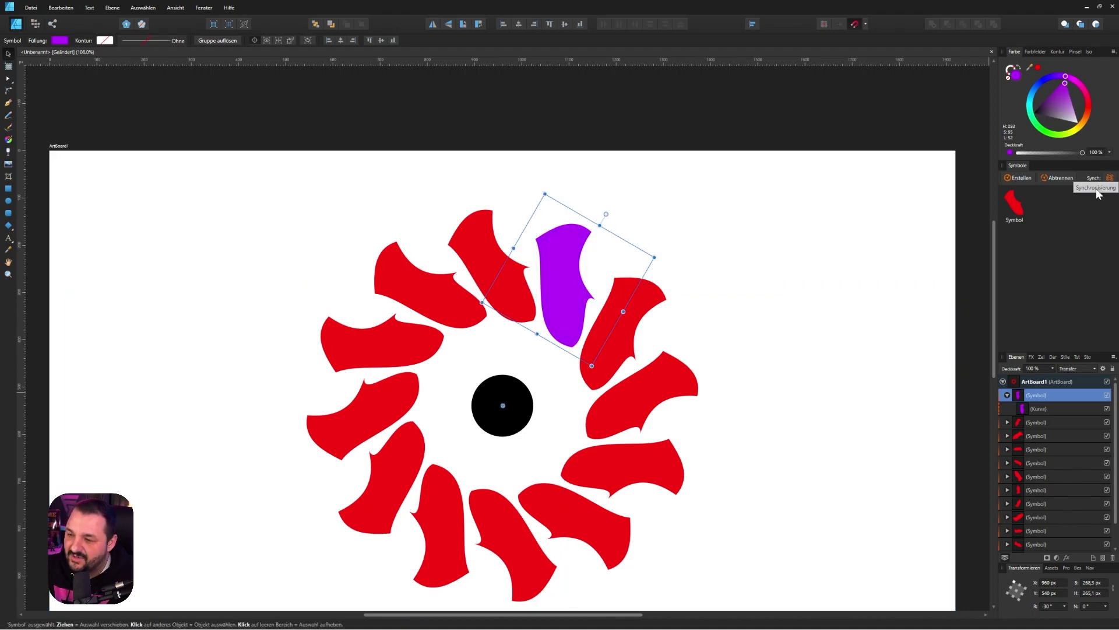
click(658, 297)
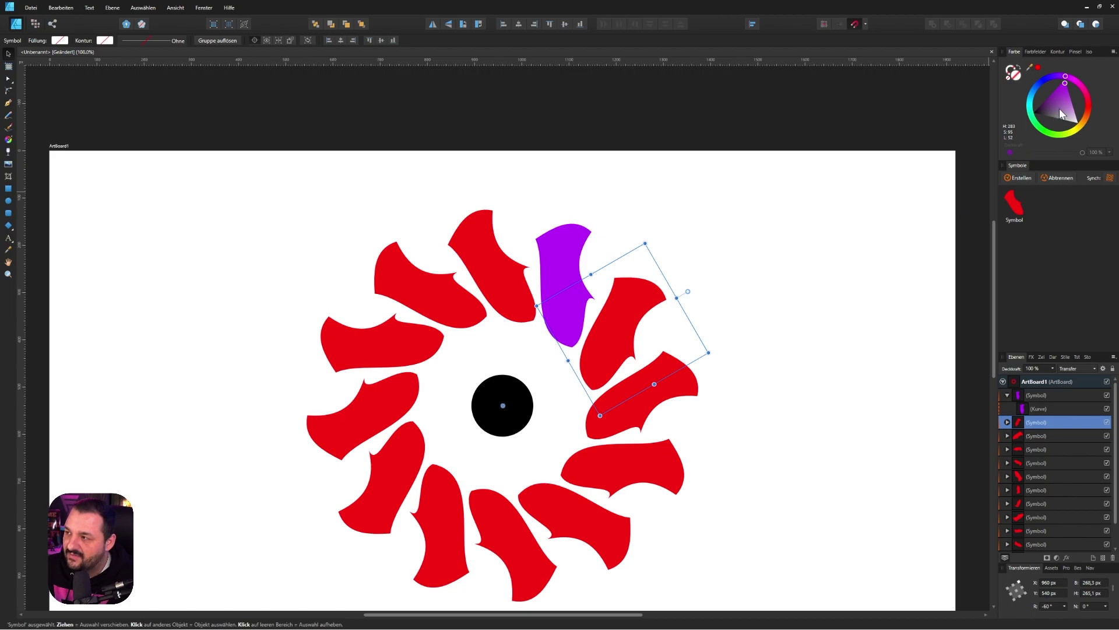
click(1033, 91)
click(679, 395)
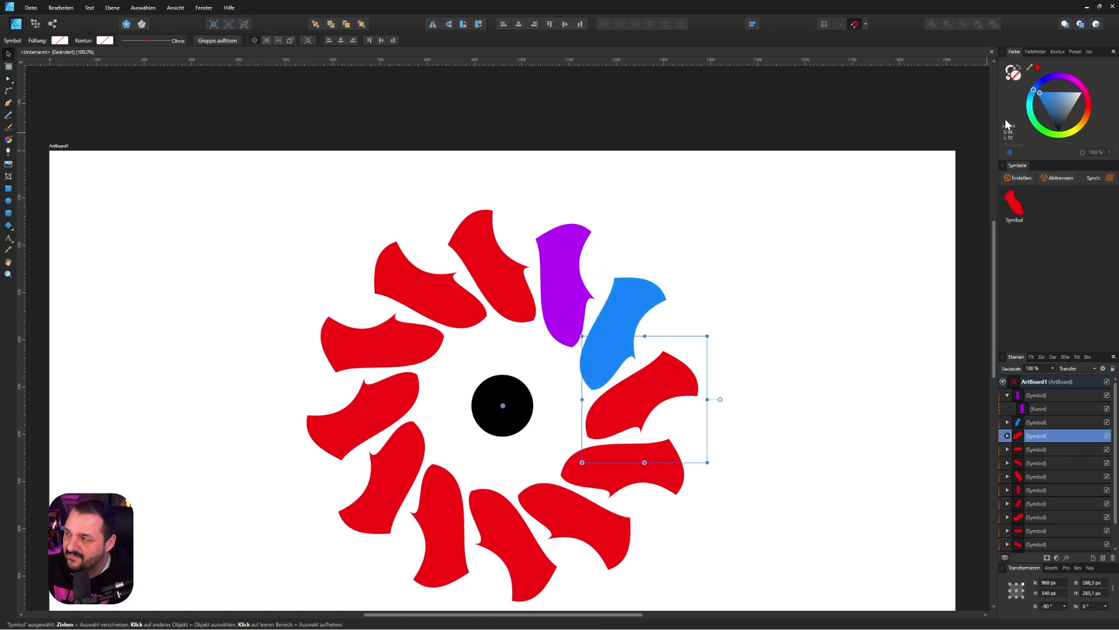
click(1082, 124)
click(613, 465)
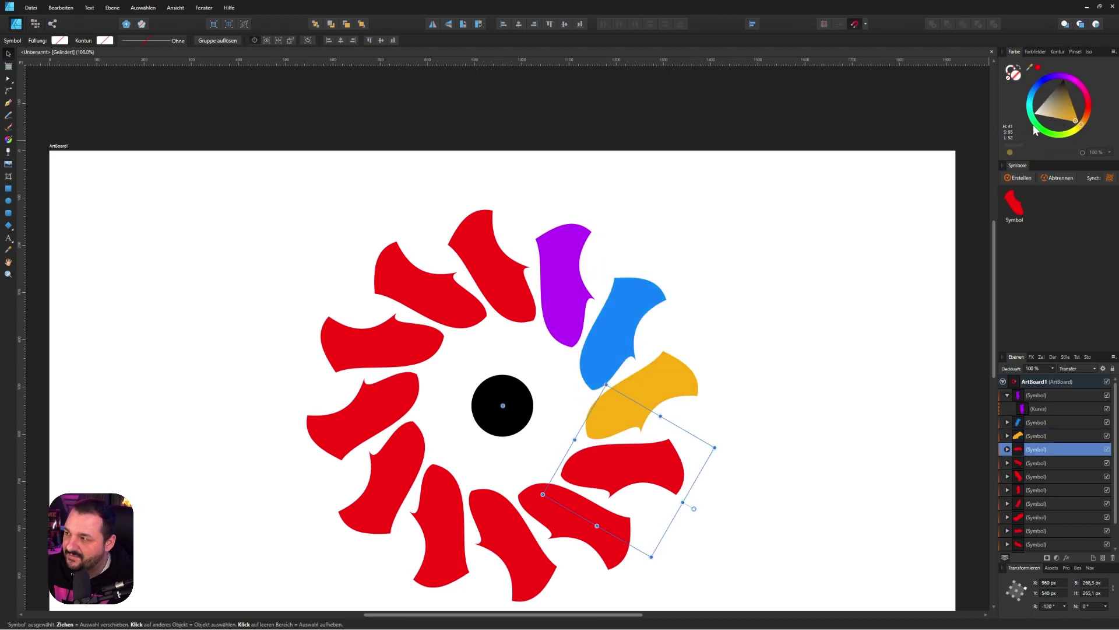
mouse_move(1077, 136)
mouse_down()
mouse_move(1048, 139)
mouse_move(1035, 91)
mouse_move(1068, 77)
mouse_move(1087, 92)
mouse_up()
Step: Colour the remaining petals green, deep green, cyan, blue, violet-blue and magenta, then re-enable Sync
click(599, 505)
click(514, 541)
click(389, 487)
click(411, 438)
click(373, 405)
click(416, 330)
click(381, 268)
click(496, 241)
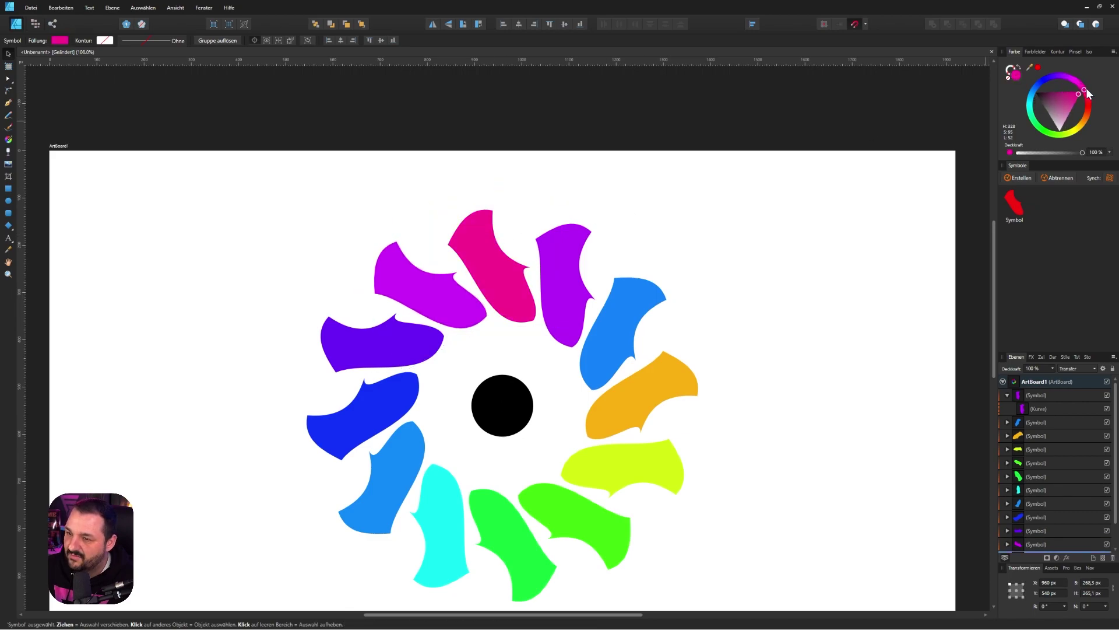
click(1111, 179)
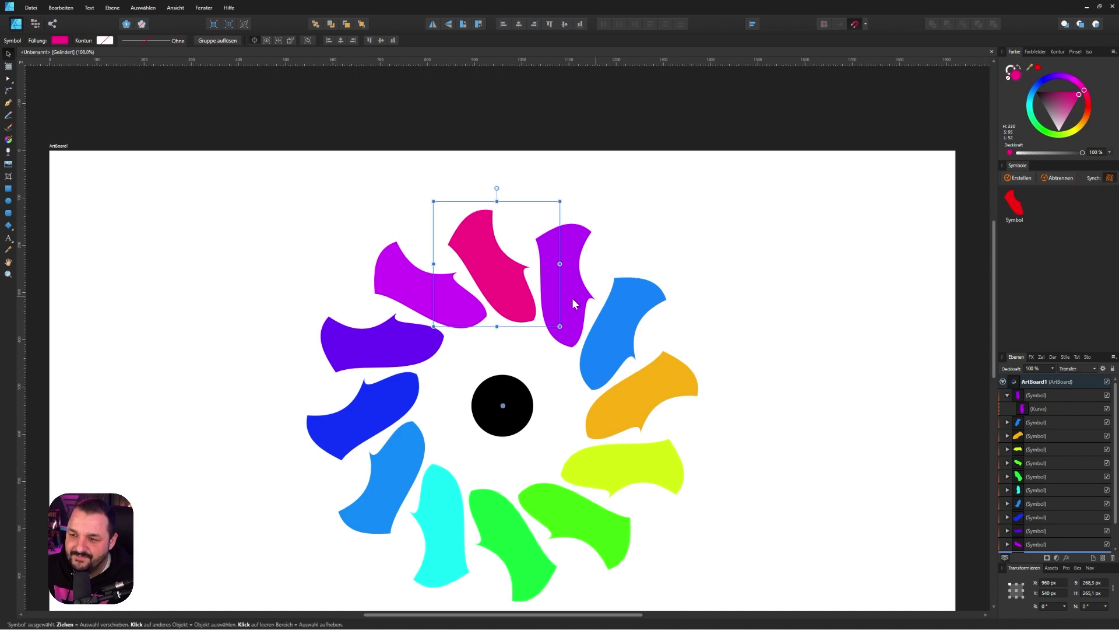
double_click(484, 255)
Step: Rotate and enlarge the synced petal shape into a tight overlap, then tilt it to about -22°
mouse_move(435, 246)
mouse_down()
mouse_move(436, 232)
mouse_move(491, 199)
mouse_move(572, 241)
mouse_move(564, 293)
mouse_move(612, 242)
mouse_move(619, 8)
mouse_move(531, 36)
mouse_up()
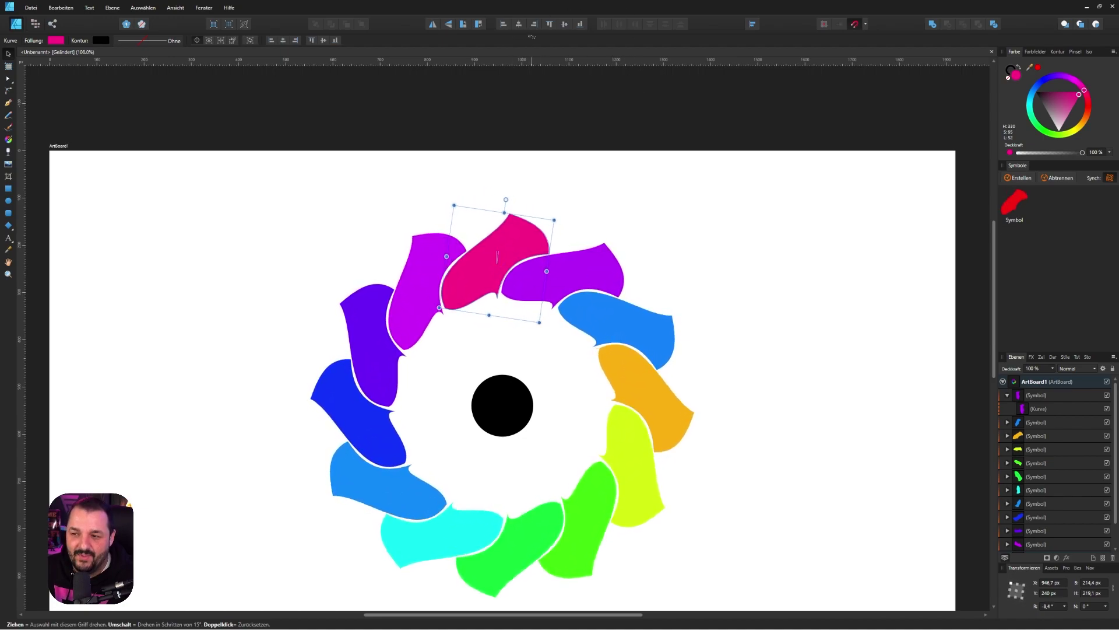
mouse_move(554, 219)
mouse_down()
mouse_move(599, 188)
mouse_move(503, 258)
mouse_move(350, 215)
mouse_move(520, 352)
mouse_up()
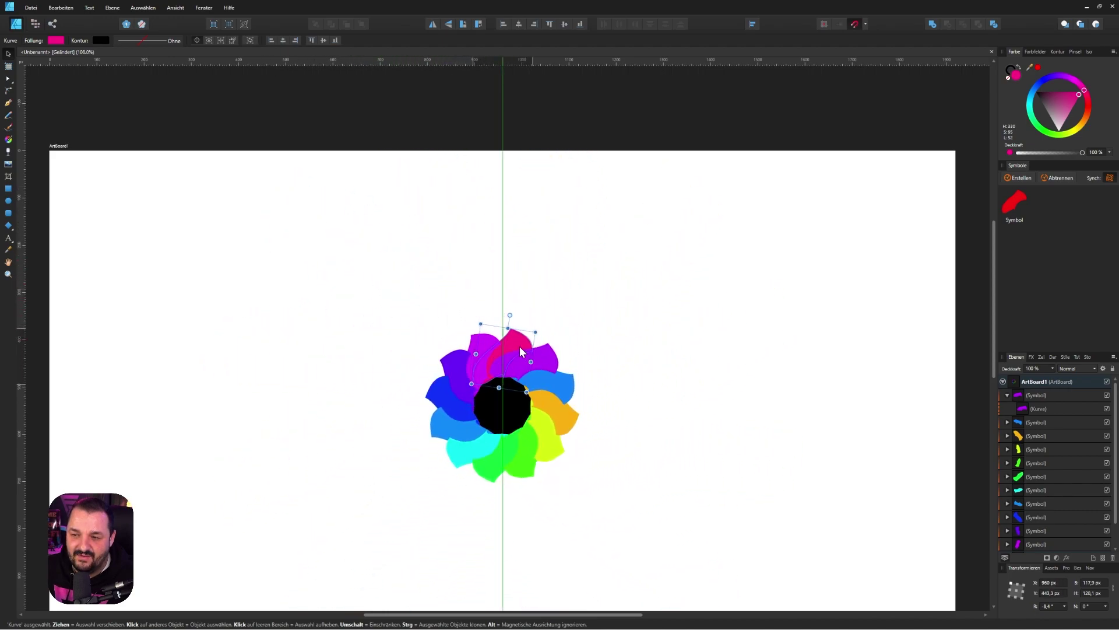
click(565, 299)
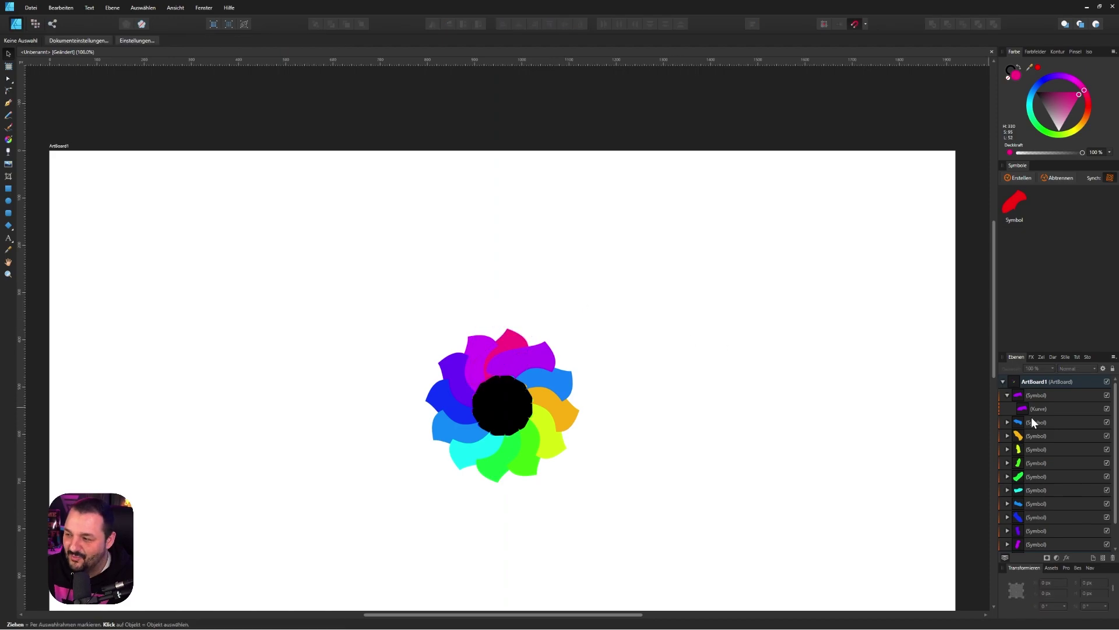
scroll(546, 321, up, 2)
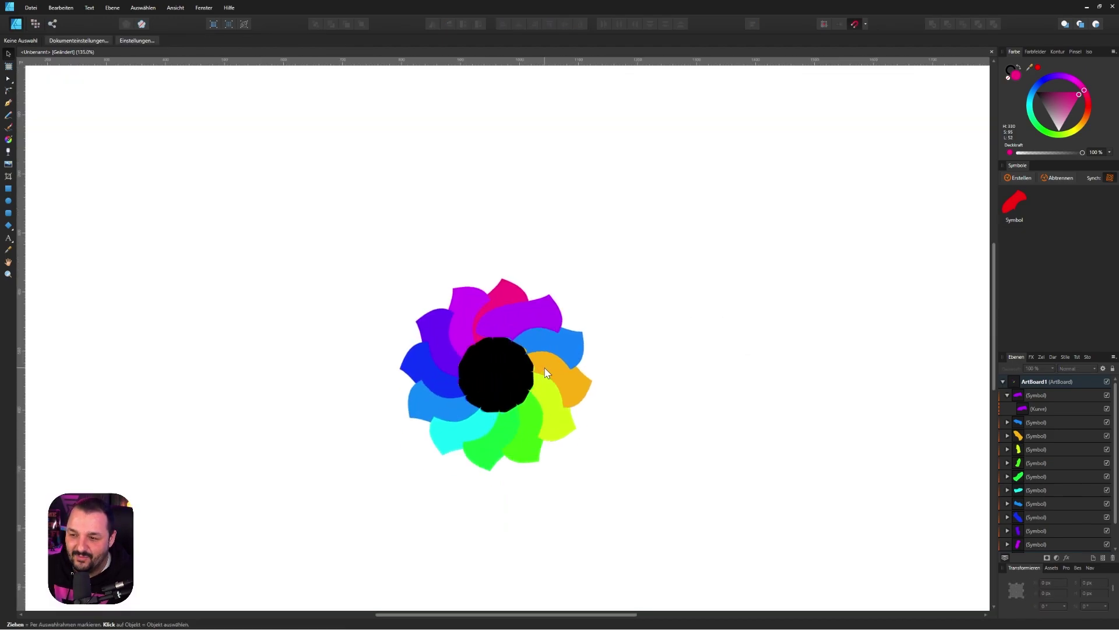
click(554, 283)
drag(555, 262, 543, 254)
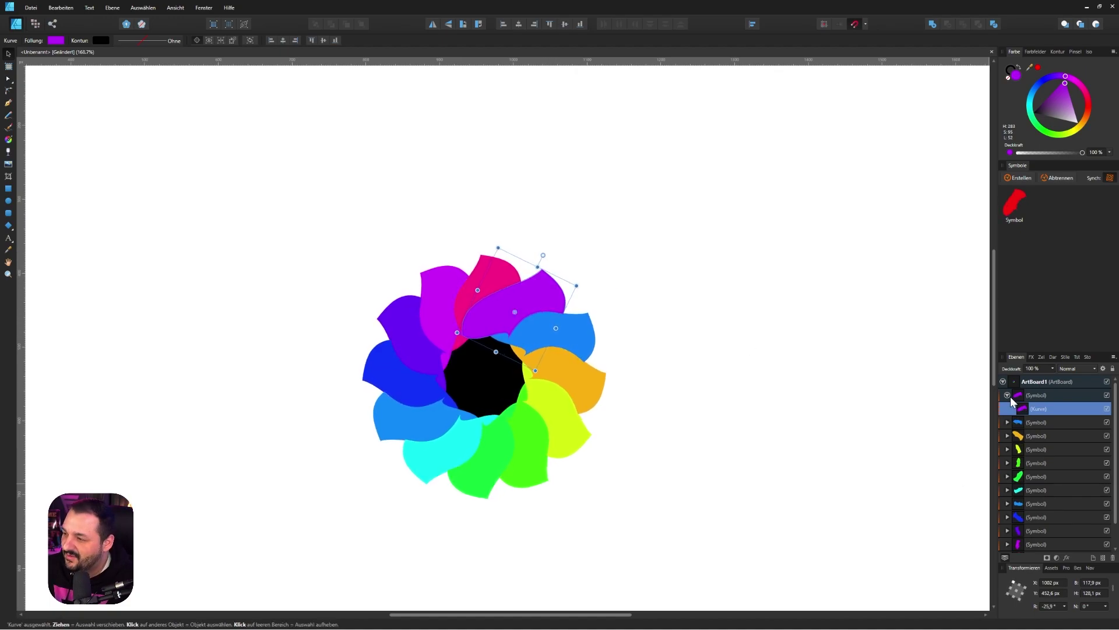
Step: Move the centre circle above all petals and enlarge it to 144 px
click(1008, 395)
scroll(1035, 449, down, 1)
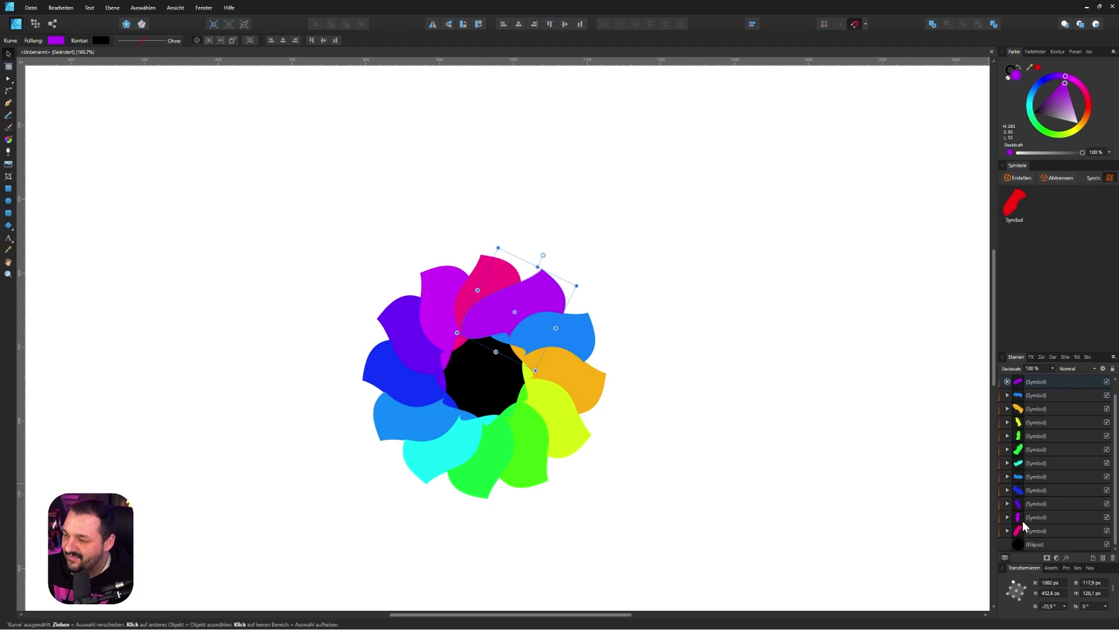
drag(1017, 541, 1046, 395)
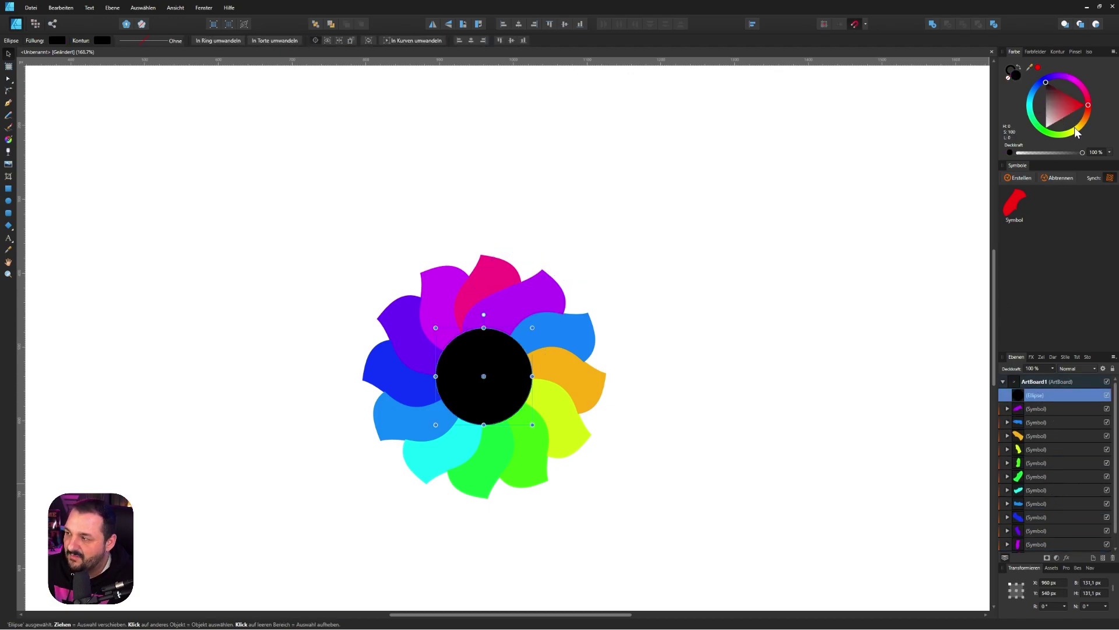
drag(1078, 129, 1044, 132)
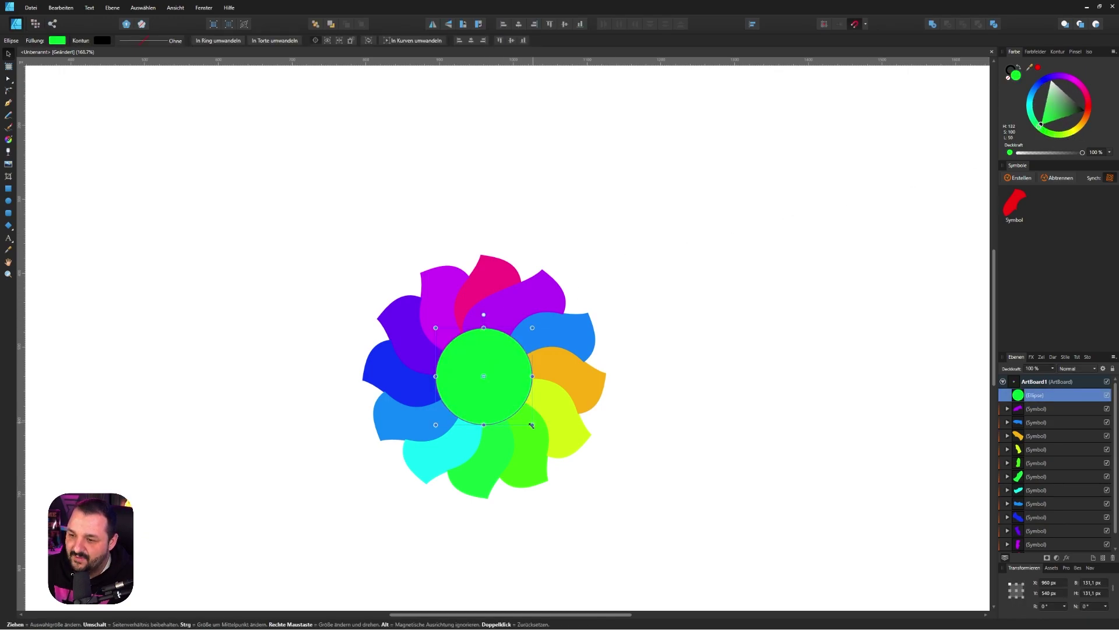
mouse_move(533, 424)
mouse_down()
mouse_move(542, 434)
mouse_move(513, 413)
mouse_up()
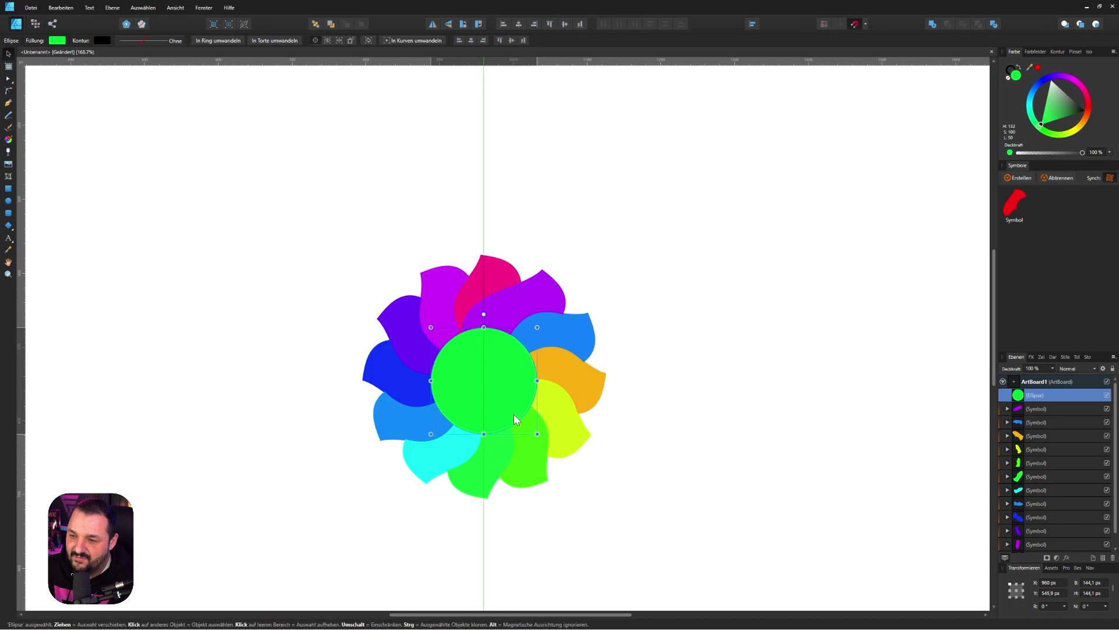
key(ctrl+d)
Step: Shift the whole flower left and fill the centre circle white
scroll(548, 316, down, 5)
key(ctrl+a)
drag(514, 343, 412, 320)
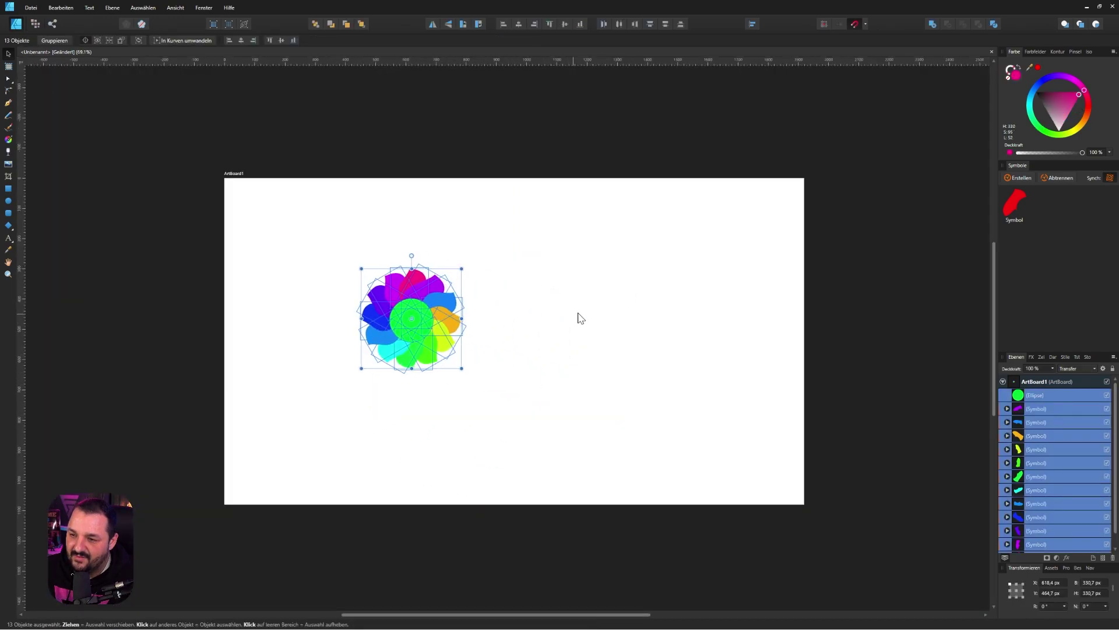
click(412, 321)
drag(1077, 119, 1051, 80)
key(ctrl+d)
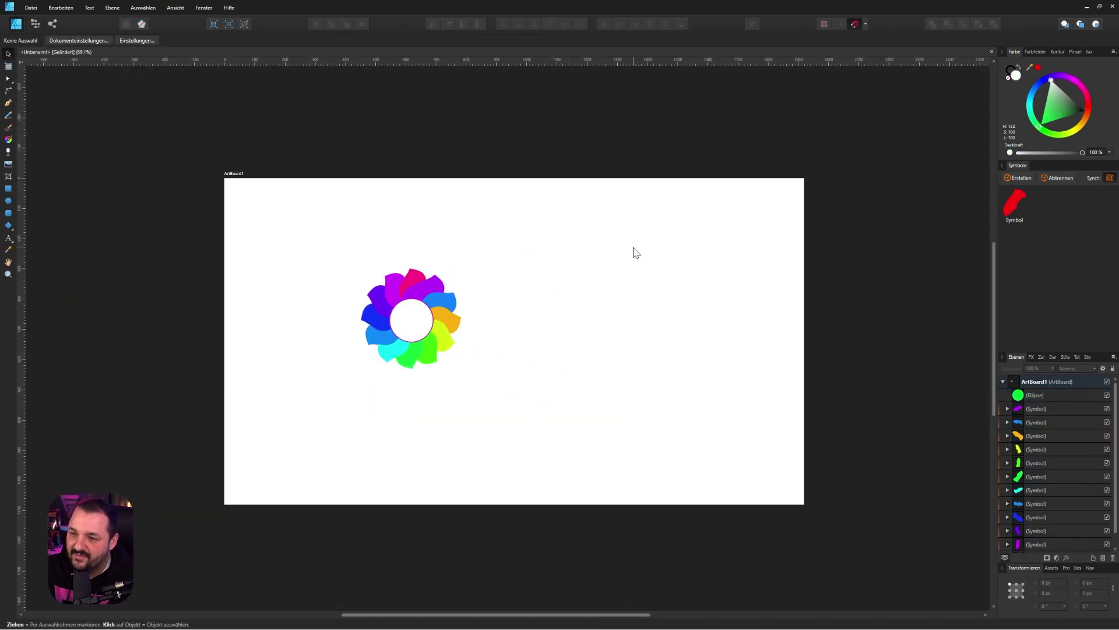
scroll(538, 317, up, 2)
scroll(538, 318, up, 1)
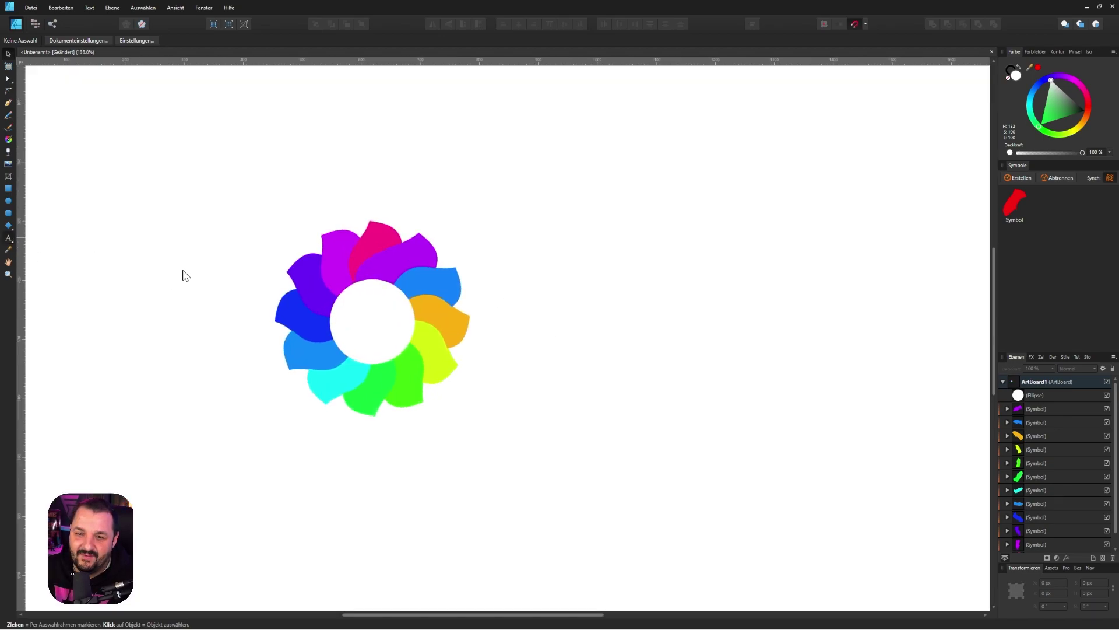
Step: Add large 'FunteeBlume' artistic text beside the flower and select the whole logo
key(t)
drag(371, 350, 664, 353)
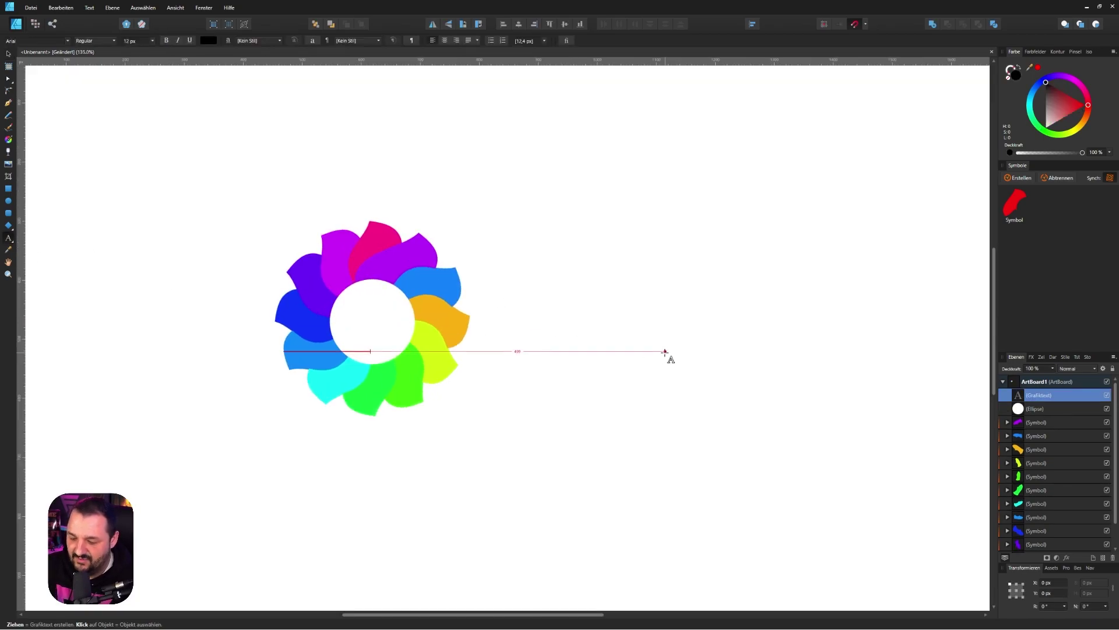
text(Funtee)
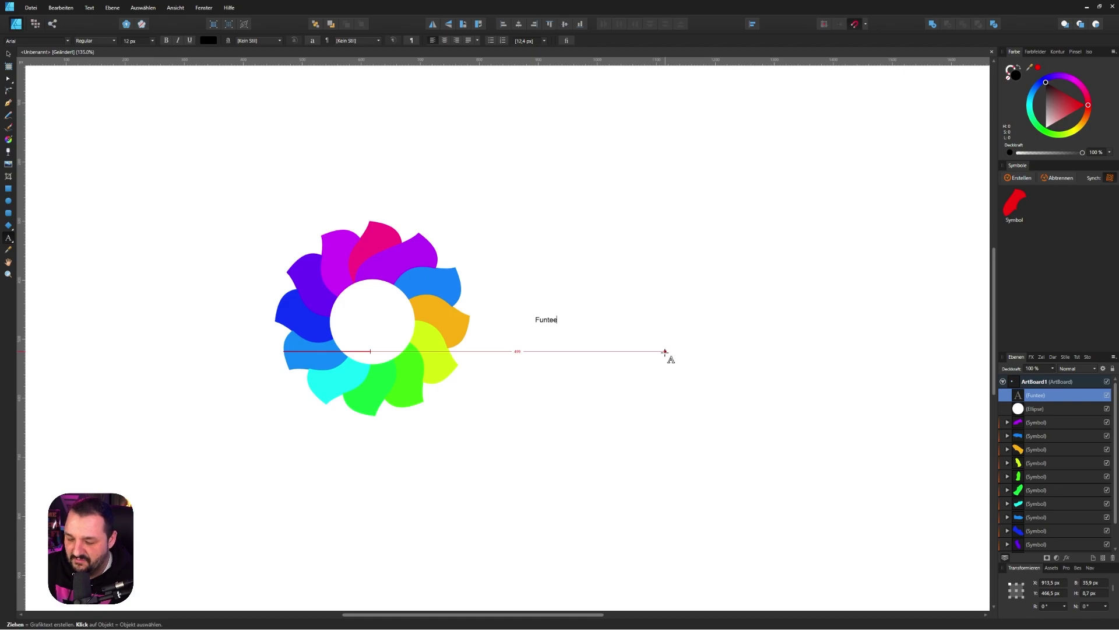
text(Blume)
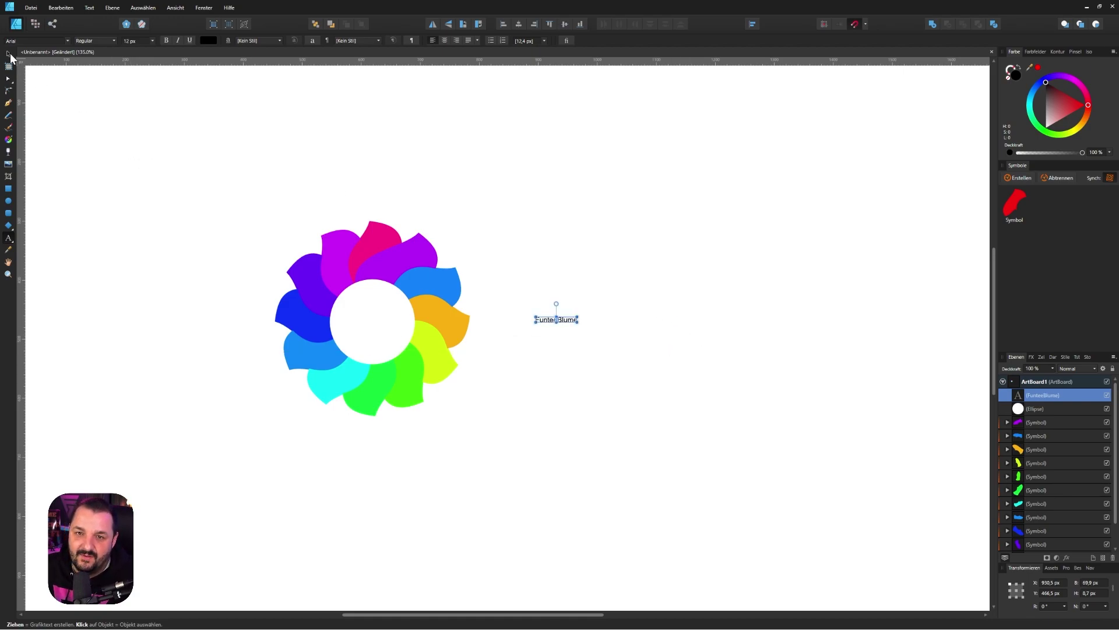
click(9, 54)
drag(577, 321, 846, 355)
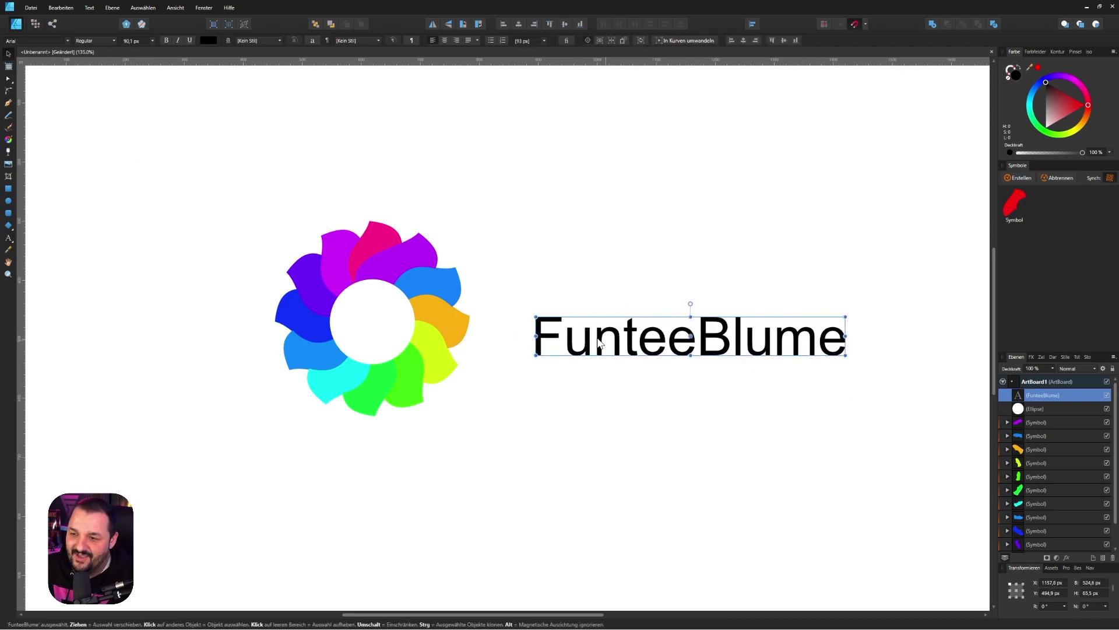
drag(600, 344, 565, 326)
scroll(552, 248, down, 3)
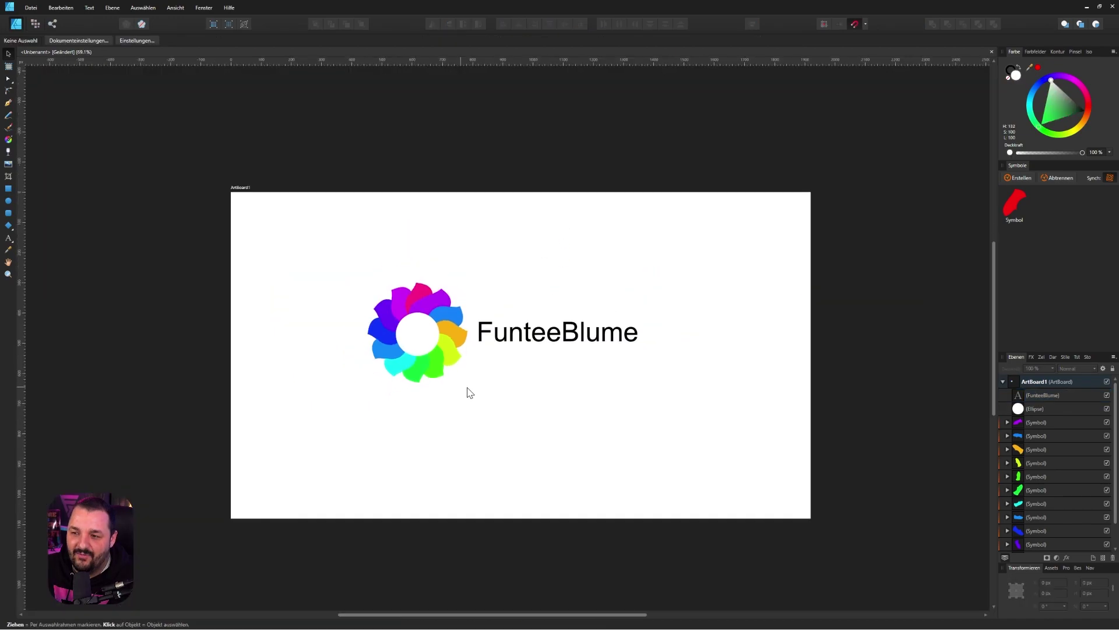
drag(659, 234, 341, 433)
Step: Group the flower and 'FunteeBlume' text with Ctrl+G, then deselect
key(ctrl+g)
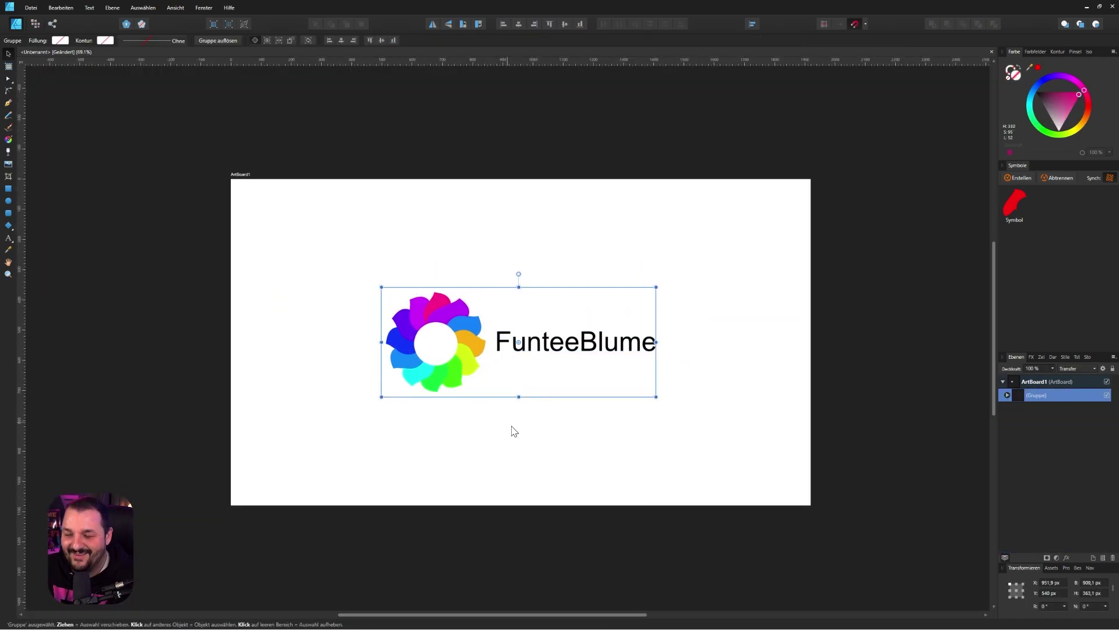
click(513, 430)
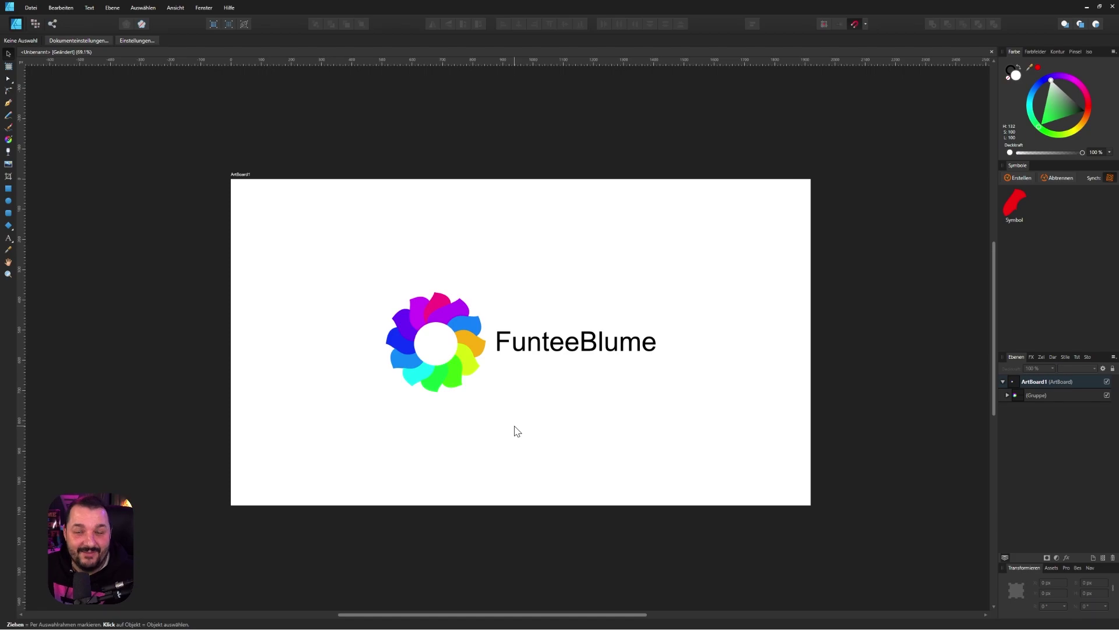